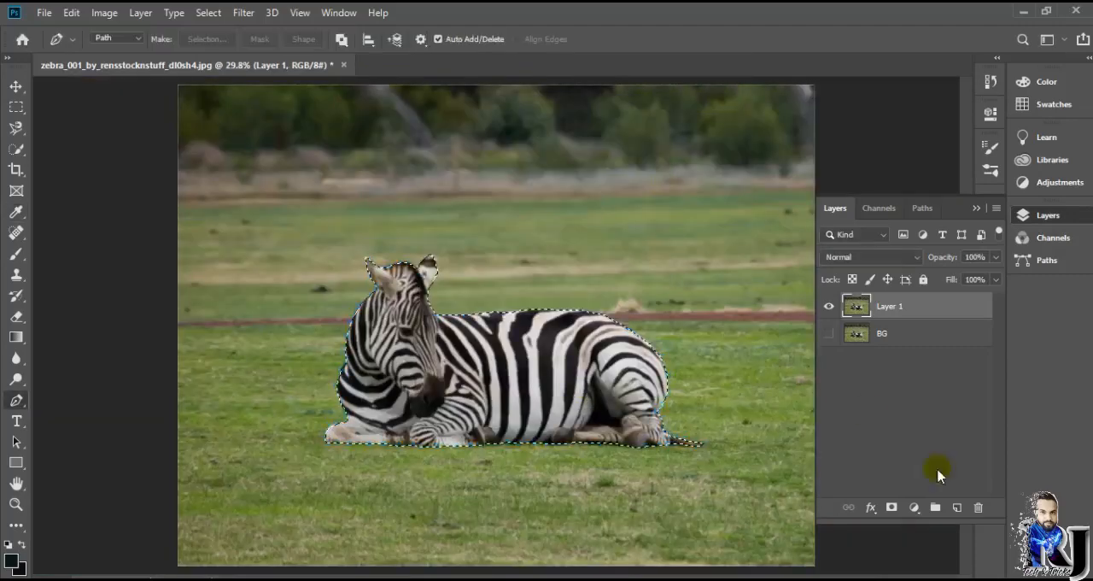
Step: Mask Layer 1 to the zebra selection, and hide BG's sky and horizon with a linear black-to-transparent gradient on its own mask
left_click(892, 507)
left_click(892, 507)
left_click(15, 337)
left_click(152, 39)
left_click_drag(511, 79, 513, 382)
key("x")
left_click_drag(511, 67, 657, 61)
scroll(513, 256, "down", 4)
left_click_drag(516, 184, 515, 313)
left_click_drag(759, 308, 759, 364)
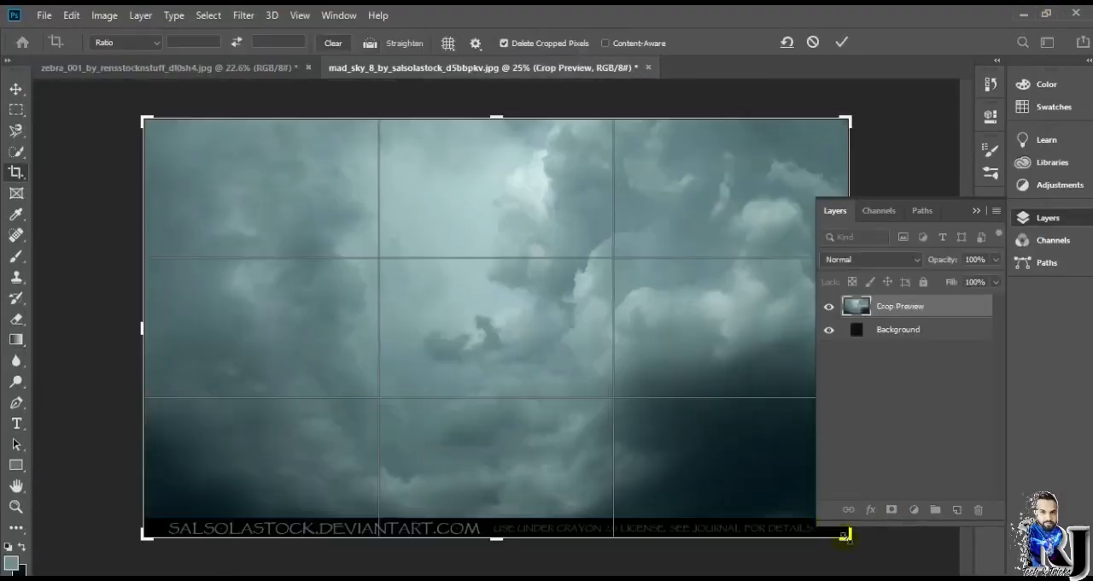
Step: Crop the watermark strip off the stormy sky image and place the sky in the zebra document beneath the BG layer
left_click_drag(844, 537, 760, 526)
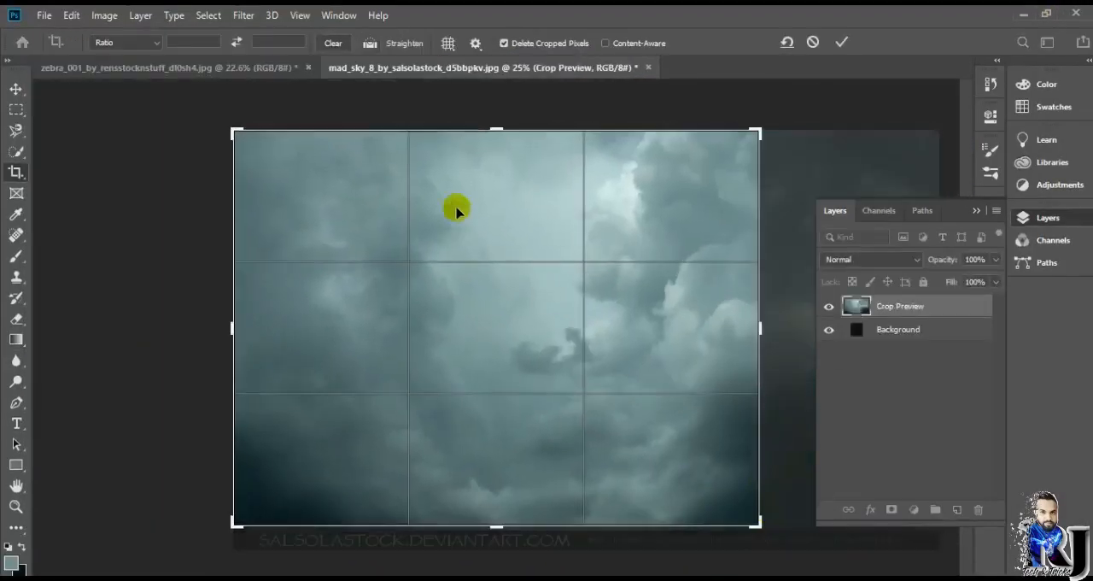
left_click(16, 89)
left_click_drag(278, 224, 369, 214)
left_click_drag(629, 301, 644, 274)
left_click_drag(730, 251, 738, 251)
left_click_drag(867, 314, 903, 401)
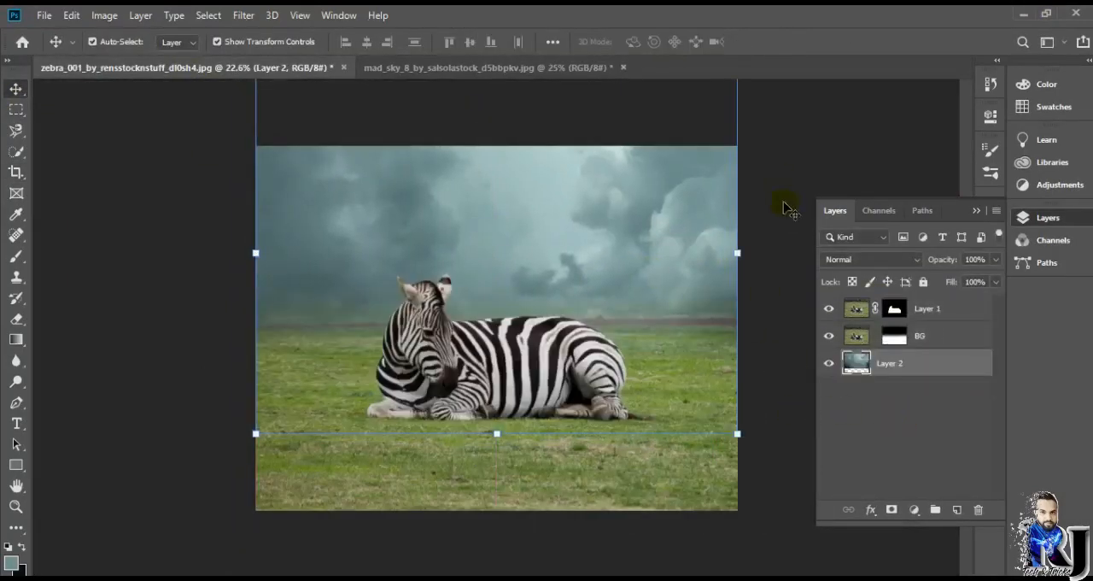
Step: Add a mask to Layer 2 and fade the lower part of the sky with a linear gradient at 52% opacity
key("ctrl+minus")
key("ctrl+0")
left_click(874, 370)
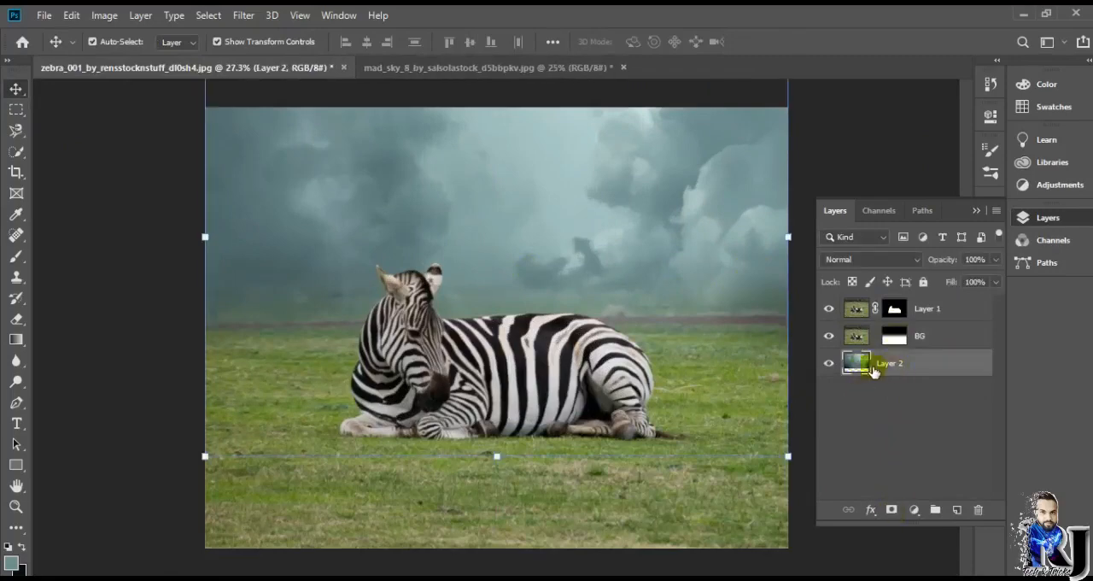
left_click(892, 509)
left_click(18, 322)
left_click(16, 340)
left_click_drag(578, 294, 578, 290)
left_click_drag(540, 367, 538, 290)
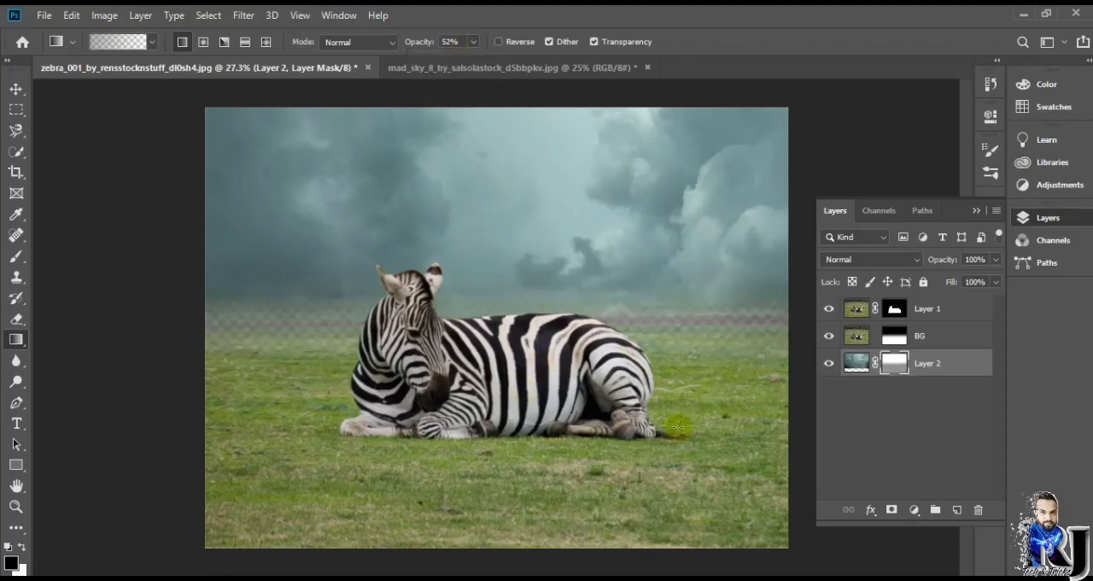
left_click(857, 363)
left_click(915, 510)
left_click(697, 235)
left_click(582, 175, "alt")
Step: Add a solid teal colour fill layer matching the sky's haze and place it beneath Layer 2
left_click(915, 510)
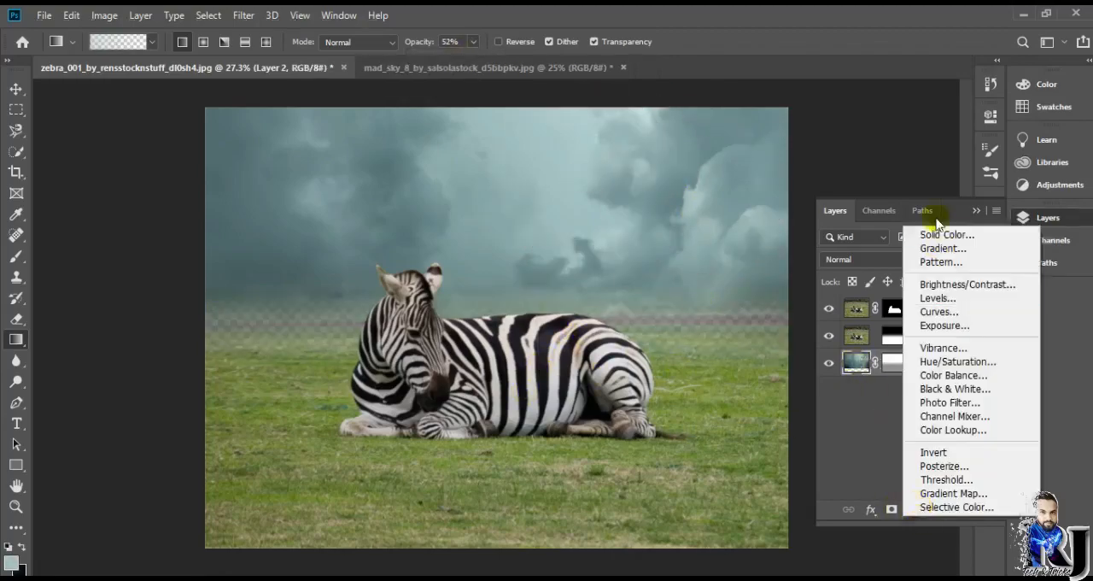
left_click(944, 235)
left_click_drag(369, 174, 349, 242)
left_click(637, 147)
mouse_move(859, 396)
left_mouse_down()
mouse_move(867, 399)
mouse_move(865, 352)
left_mouse_up()
Step: Blend the sky's lower edge into the teal fill with a black gradient on Layer 2's mask
left_click(894, 363)
key("d")
mouse_move(549, 281)
left_mouse_down()
mouse_move(567, 332)
mouse_move(569, 306)
left_mouse_up()
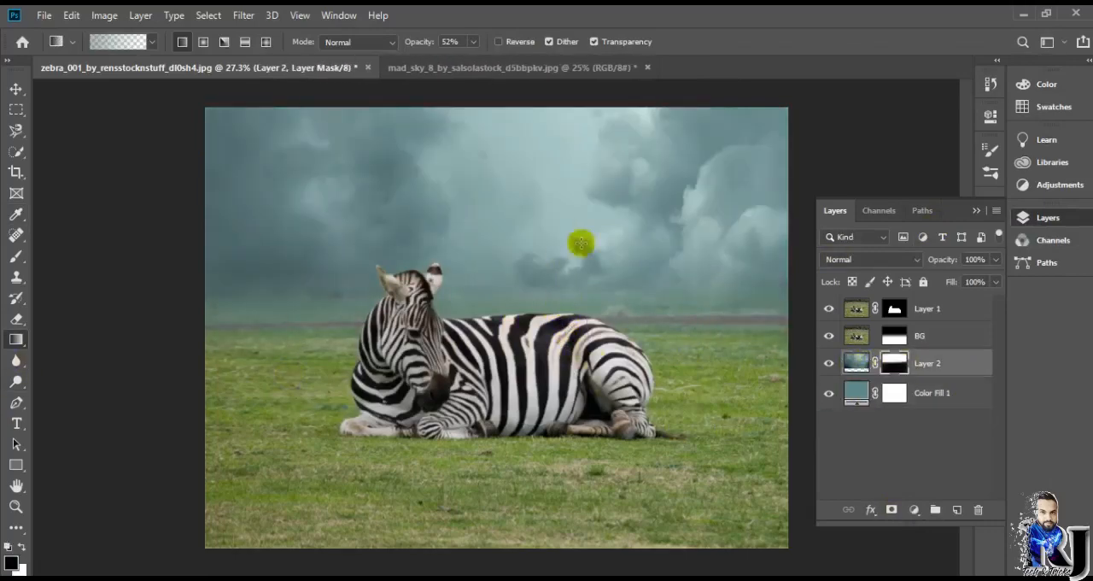
scroll(567, 380, "down", 4)
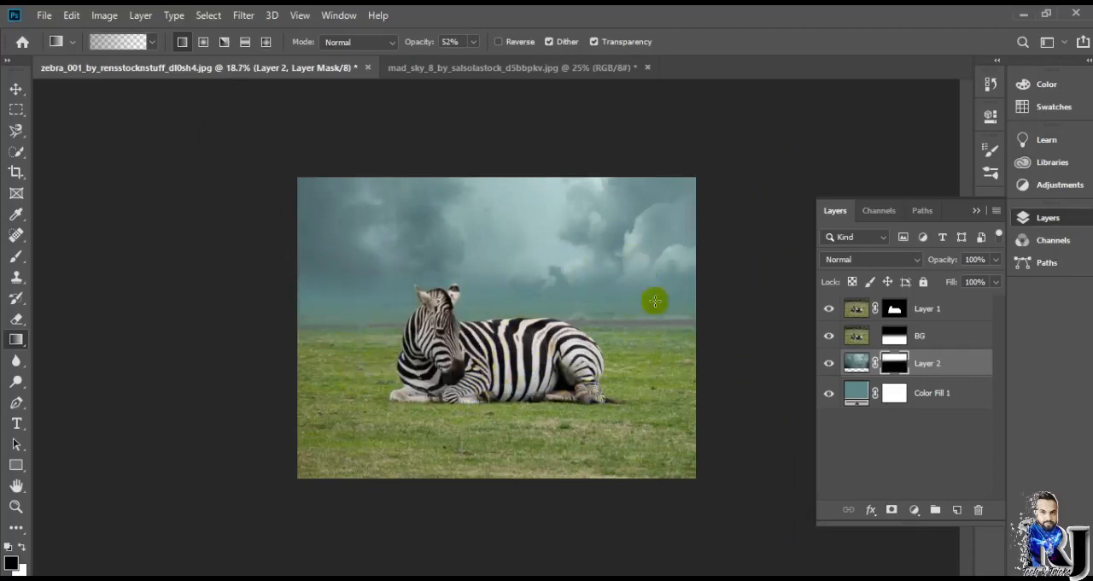
scroll(718, 368, "up", 2)
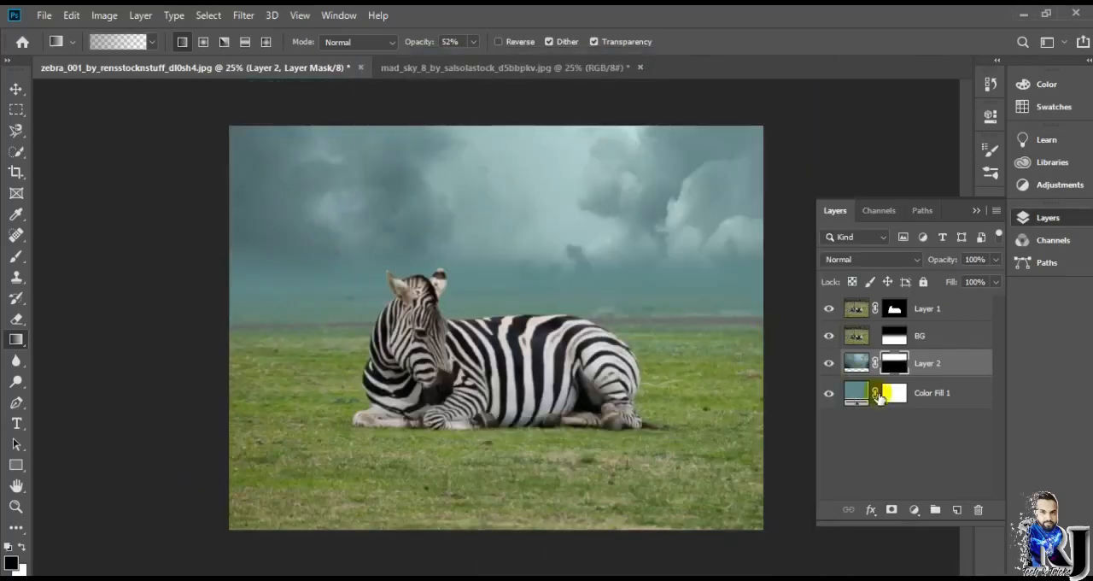
left_click(856, 336)
left_click(914, 510)
left_click(940, 309)
left_click_drag(946, 205, 991, 147)
left_click(946, 383)
left_click(492, 240)
left_click(944, 110)
Step: Add a Curves adjustment above Layer 2 that darkens the sky by lowering the white point and midtones
left_click(893, 338)
left_click(856, 363)
left_click(914, 510)
left_click(939, 307)
mouse_move(954, 214)
left_mouse_down()
mouse_move(964, 261)
mouse_move(946, 256)
mouse_move(950, 219)
left_mouse_up()
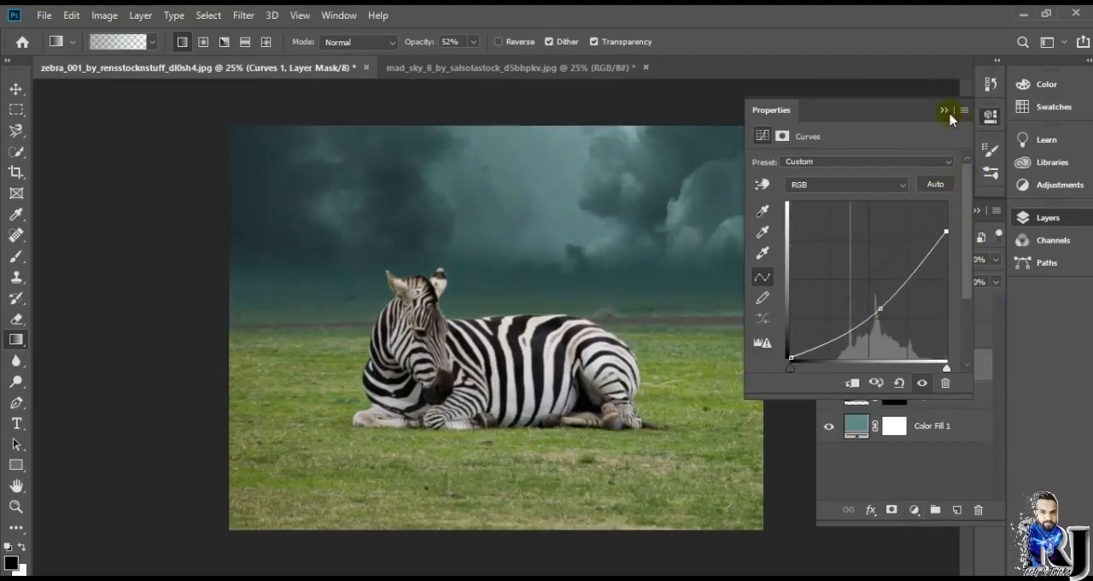
left_click(945, 111)
Step: Clip a Color Balance adjustment to Curves 1 to tint the sky blue, and move the BG layer above it
left_click(914, 510)
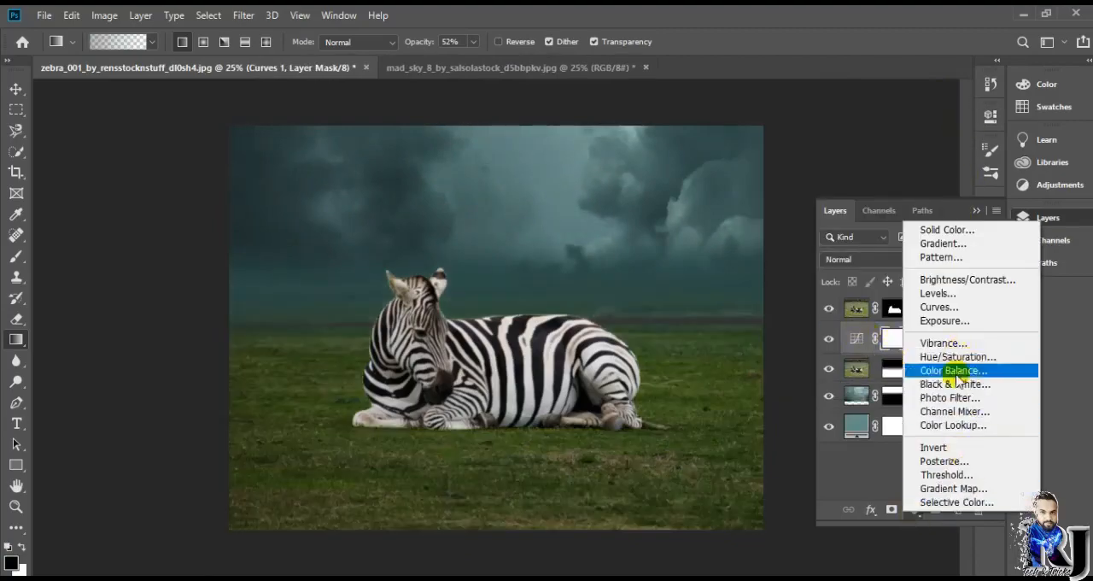
left_click(953, 371)
left_click(945, 110)
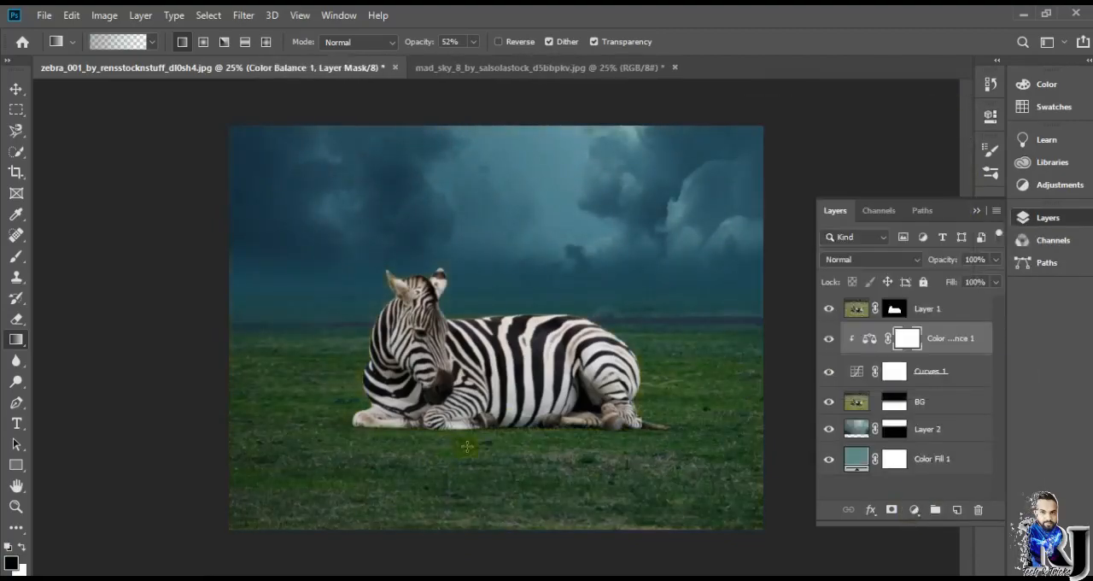
scroll(541, 413, "up", 2)
left_click_drag(920, 402, 938, 335)
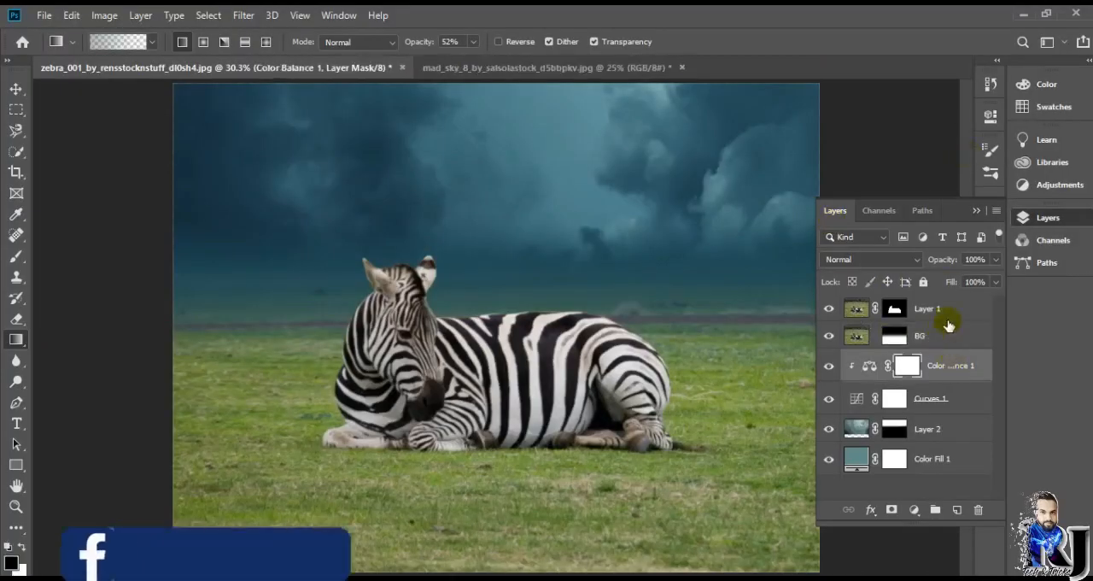
Step: Add a Curves adjustment clipped to BG that darkens the grass by lowering the white point and midtones
left_click(914, 510)
left_click(950, 317)
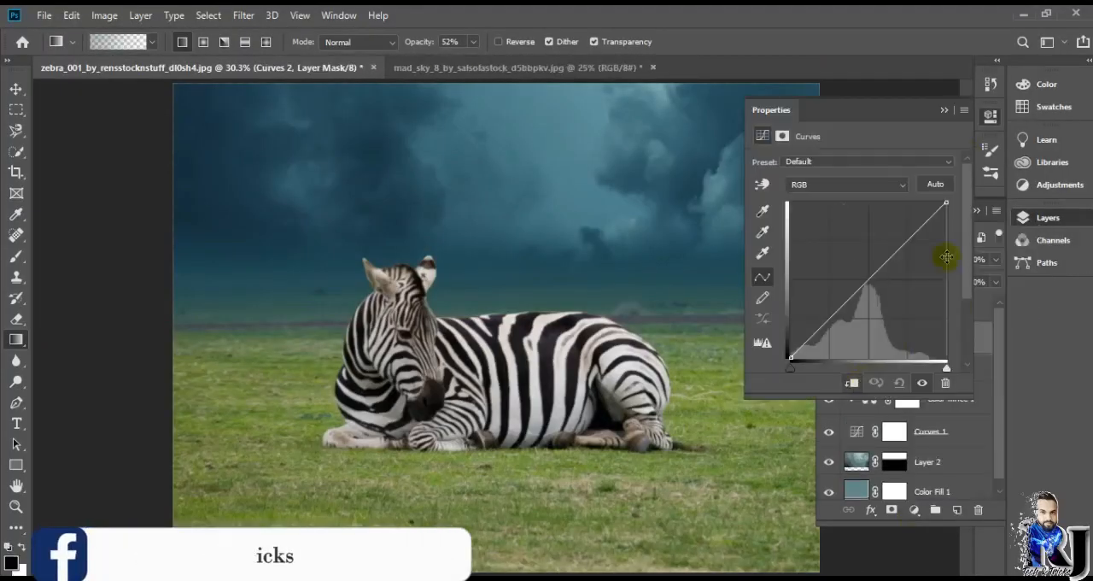
left_click_drag(949, 205, 1000, 274)
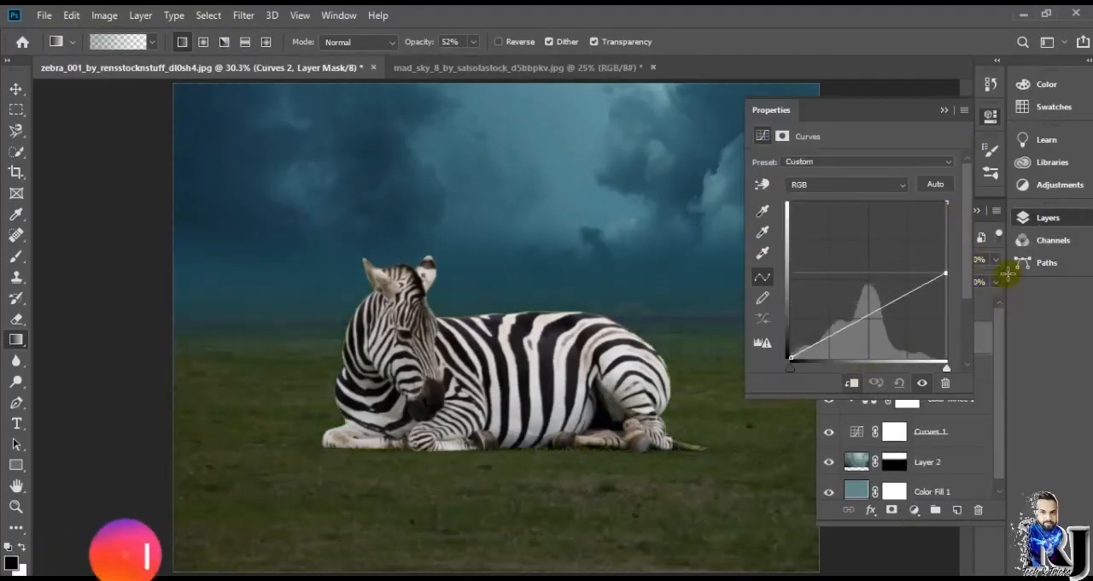
left_click(886, 326)
left_click(744, 334)
Step: Lighten the grass around the zebra by painting black on the Curves 2 mask with a soft 500 px brush at 26% opacity
scroll(758, 345, "down", 2)
right_click(17, 360)
right_click(17, 382)
left_click(53, 386)
left_click(342, 42)
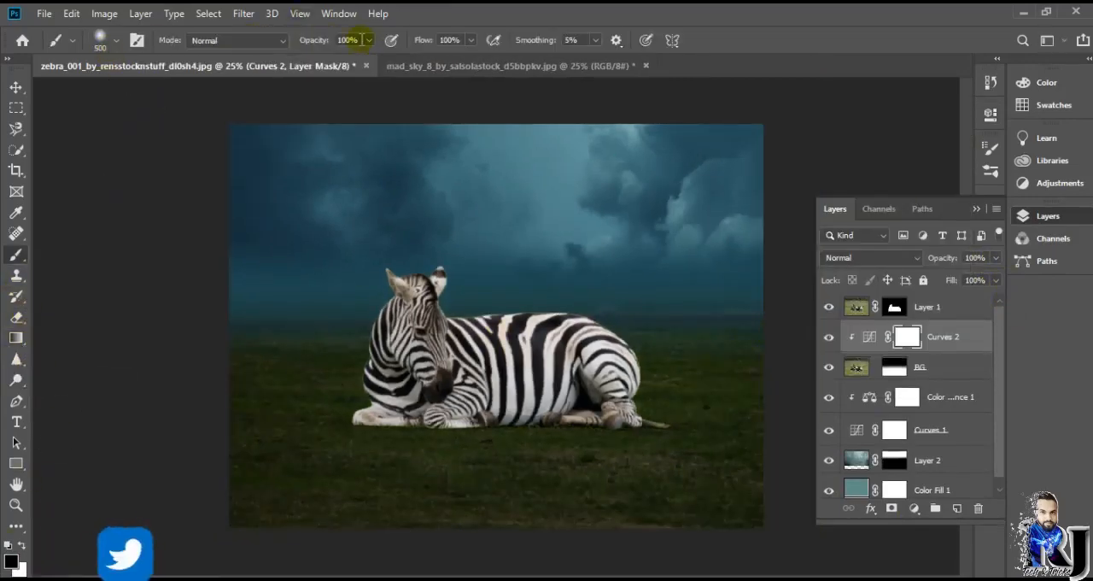
left_click(368, 40)
mouse_move(368, 59)
left_mouse_down()
mouse_move(308, 59)
mouse_move(318, 59)
left_mouse_up()
left_click(595, 40)
left_click_drag(365, 355, 352, 370)
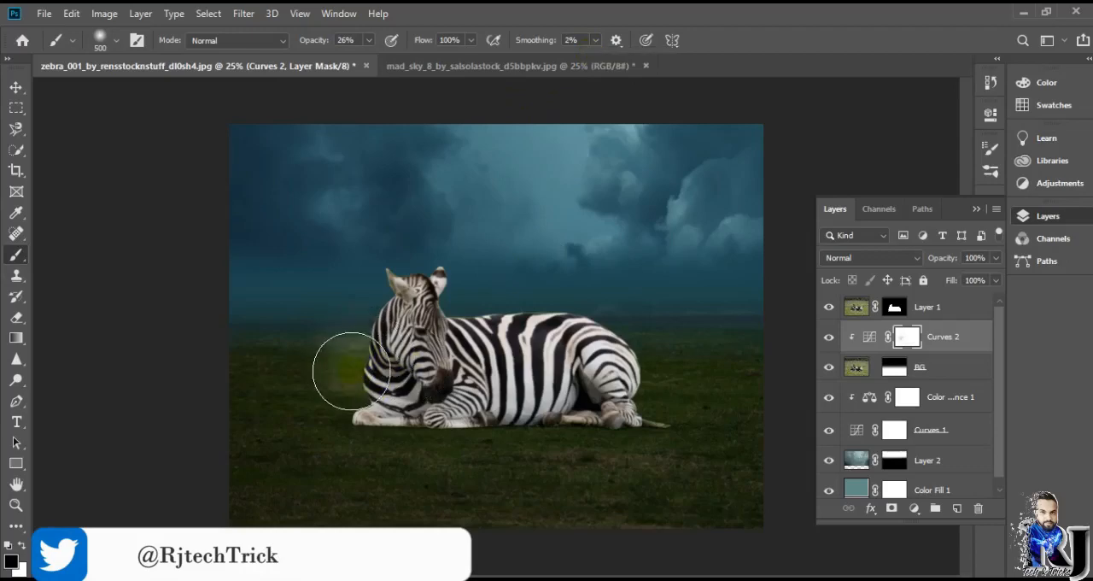
mouse_move(625, 328)
left_mouse_down()
mouse_move(663, 368)
mouse_move(379, 367)
mouse_move(638, 363)
mouse_move(674, 338)
left_mouse_up()
mouse_move(334, 335)
left_mouse_down()
mouse_move(479, 431)
mouse_move(684, 434)
left_mouse_up()
mouse_move(343, 444)
left_mouse_down()
mouse_move(555, 445)
mouse_move(757, 410)
mouse_move(502, 380)
left_mouse_up()
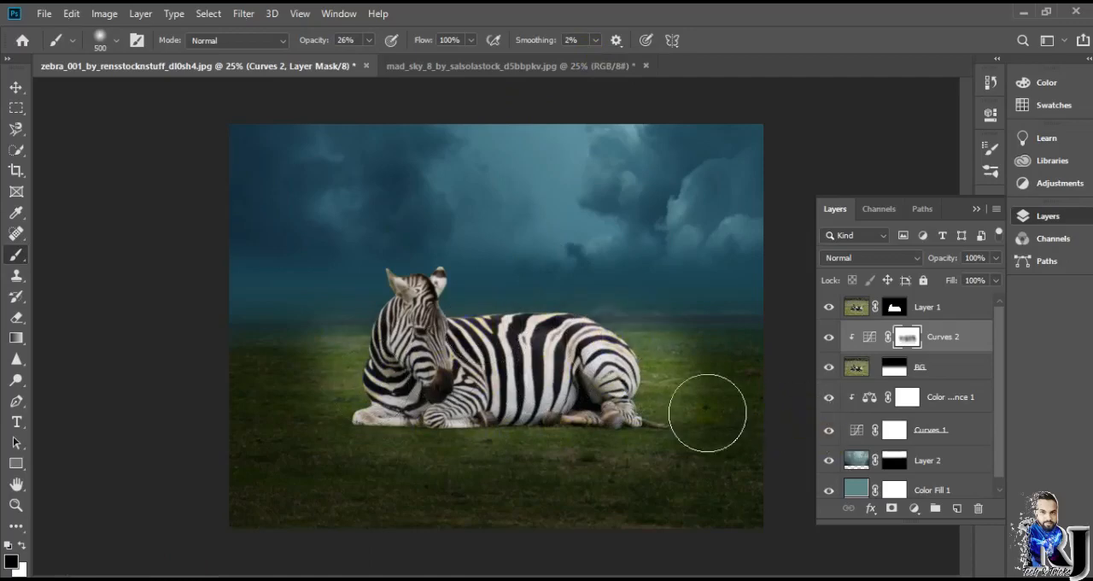
Step: Add a clipped Color Balance adjustment above Curves 2, shifting the grass midtones towards cyan and blue
key("ctrl+minus")
key("ctrl+plus")
left_click(914, 509)
left_click(942, 379)
left_click_drag(826, 202, 812, 198)
left_click_drag(832, 251, 875, 251)
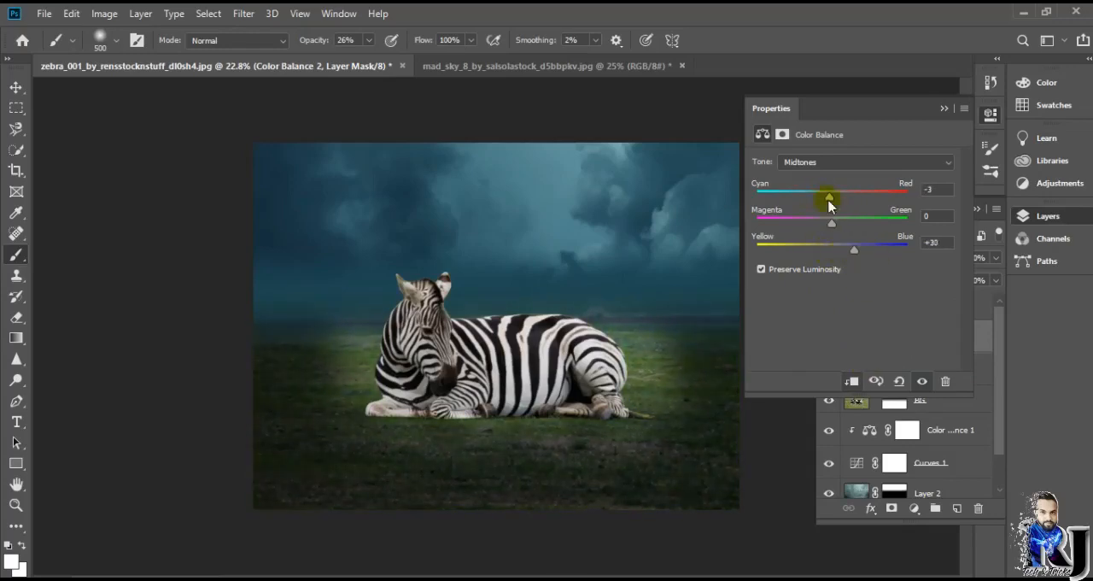
left_click(944, 109)
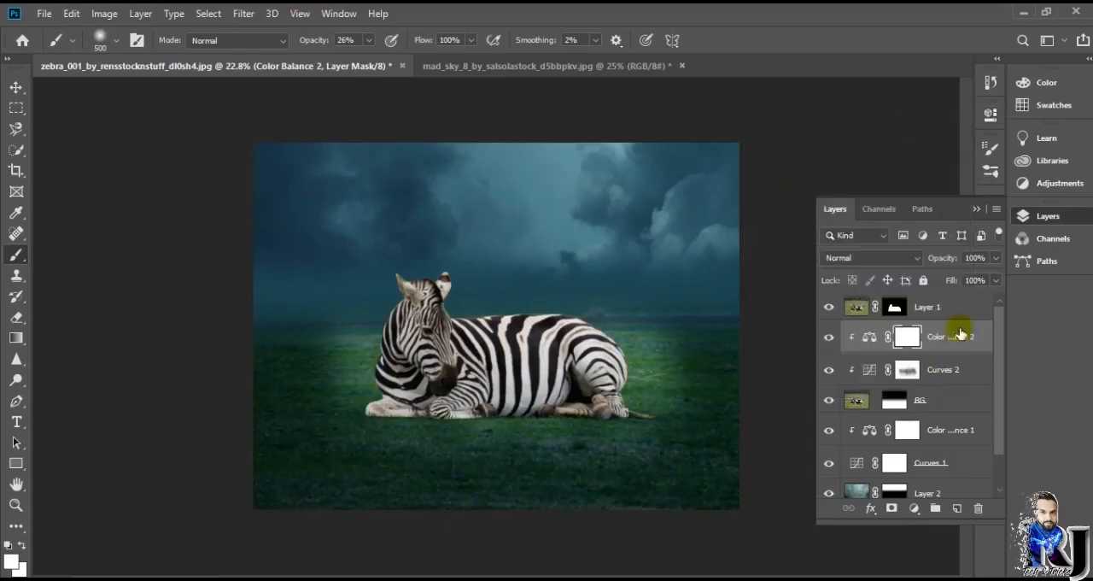
key("ctrl+plus")
key("ctrl+plus")
left_click(866, 311)
left_click(916, 510)
left_click(935, 313)
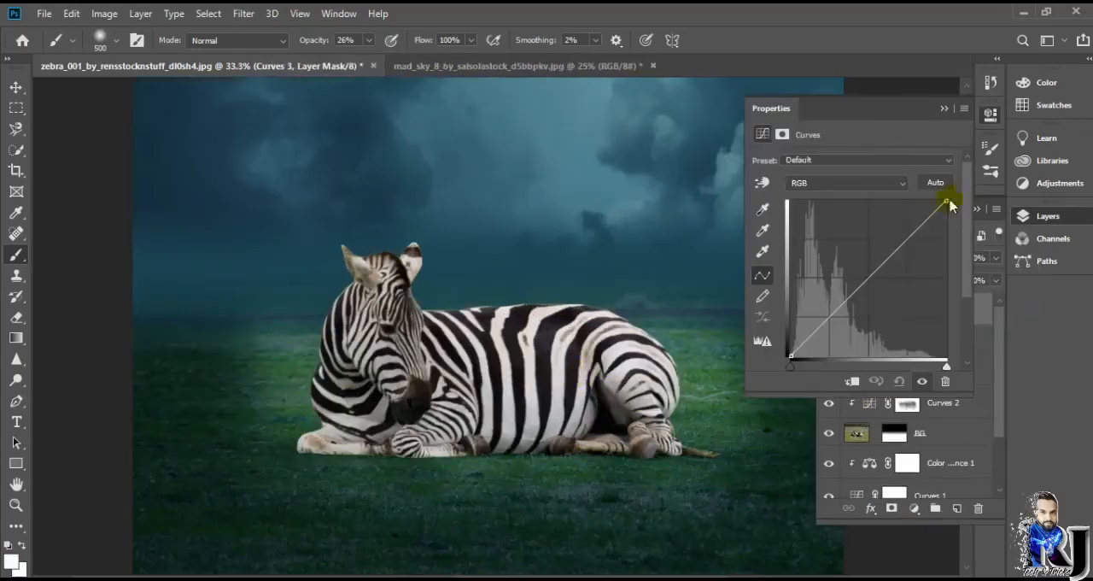
left_click_drag(948, 201, 978, 269)
scroll(573, 330, "down", 3)
key("ctrl+z")
left_click(946, 382)
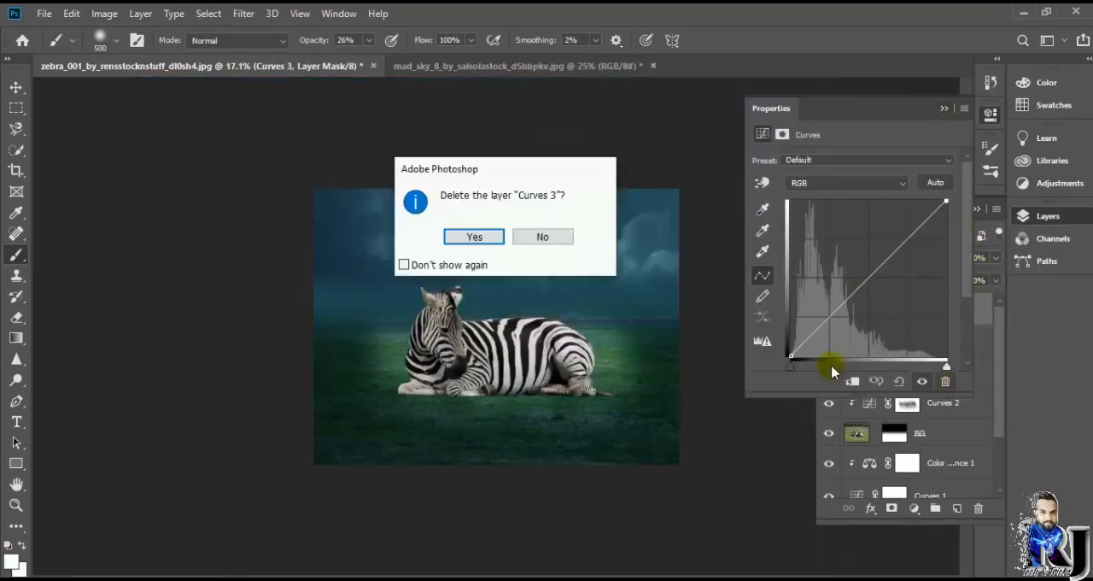
left_click(474, 237)
left_click(944, 109)
Step: Add a Curves adjustment clipped to Layer 1 that darkens the zebra by lowering the white point and midtones
left_click(916, 508)
left_click(935, 312)
left_click_drag(948, 202, 968, 273)
left_click_drag(869, 316, 869, 325)
left_click(944, 108)
Step: Restore the zebra's brightness by painting black over its body on the Curves 3 mask, finishing with a 175 px brush at 100% opacity
right_click(16, 255)
left_click(73, 255)
scroll(522, 417, "up", 10)
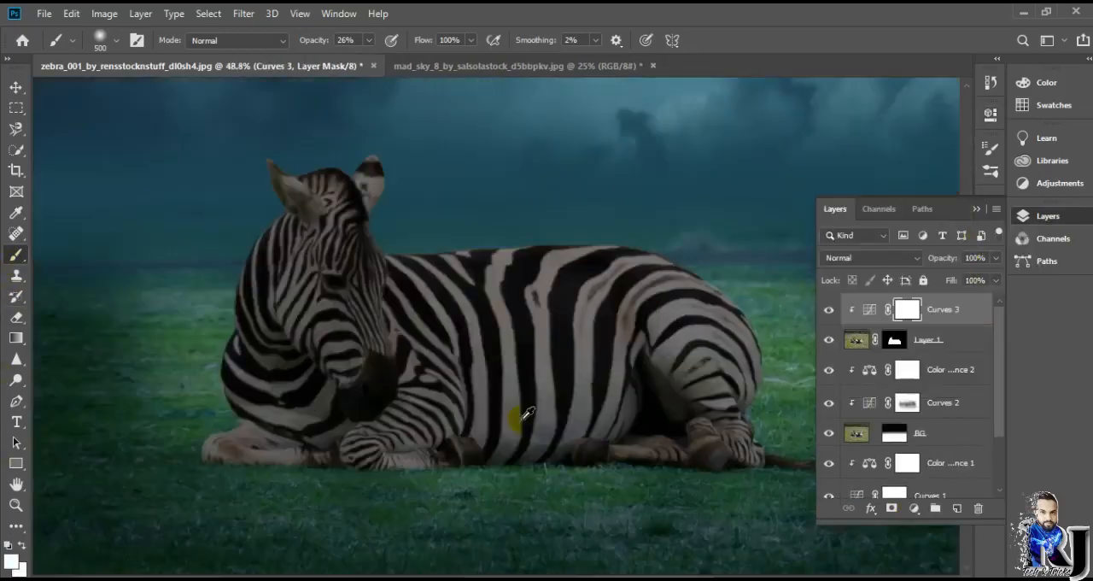
key("x")
mouse_move(492, 360)
left_mouse_down()
mouse_move(542, 344)
mouse_move(555, 359)
left_mouse_up()
mouse_move(369, 40)
left_mouse_down()
mouse_move(371, 60)
mouse_move(484, 74)
left_mouse_up()
key("bracketleft")
key("bracketleft")
key("bracketleft")
key("bracketleft")
mouse_move(343, 302)
left_mouse_down()
mouse_move(509, 360)
mouse_move(361, 193)
mouse_move(245, 379)
mouse_move(264, 245)
mouse_move(405, 367)
mouse_move(684, 431)
mouse_move(284, 272)
left_mouse_up()
left_click_drag(363, 296, 761, 486)
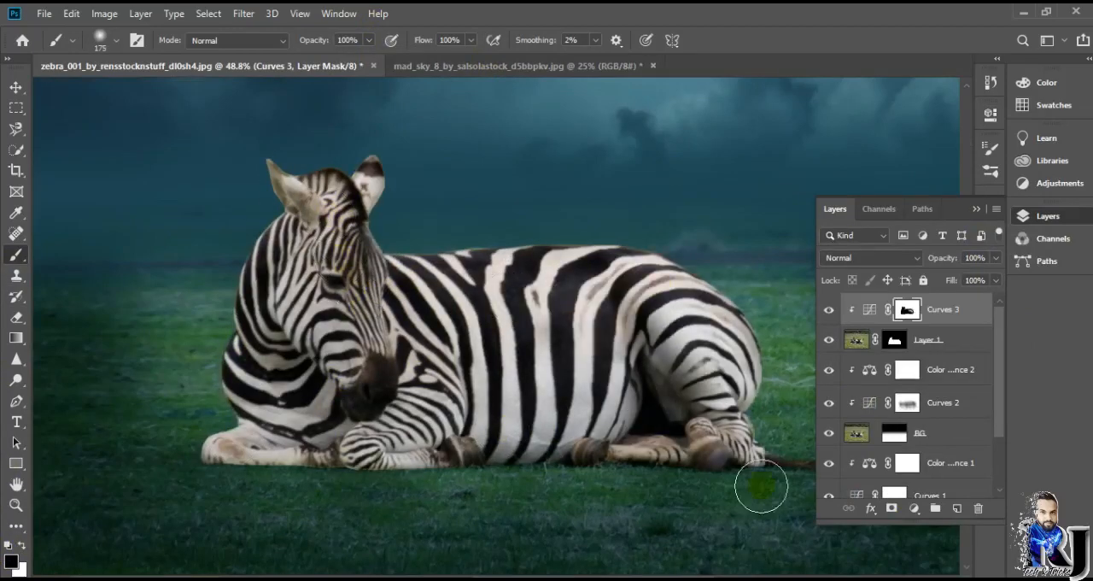
mouse_move(655, 337)
left_mouse_down()
mouse_move(757, 449)
mouse_move(796, 462)
left_mouse_up()
scroll(591, 424, "down", 6)
scroll(519, 399, "up", 4)
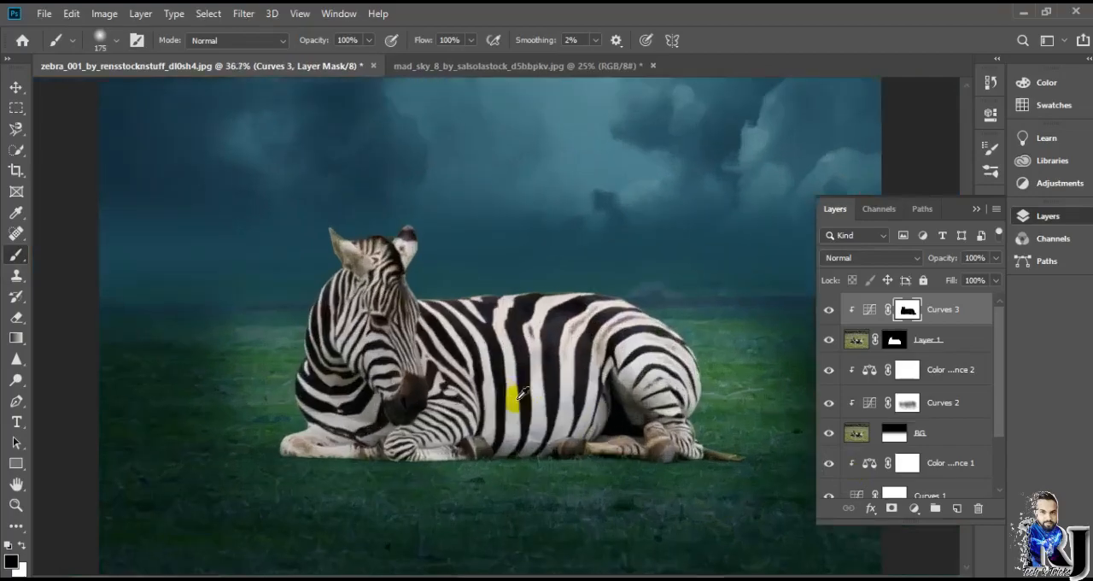
left_click(828, 433)
left_click(829, 433)
scroll(854, 427, "down", 2)
Step: Add a layer clipped to BG and paint teal haze along the horizon with a soft 800 px brush at 14% opacity
left_click(857, 367)
left_click(914, 508)
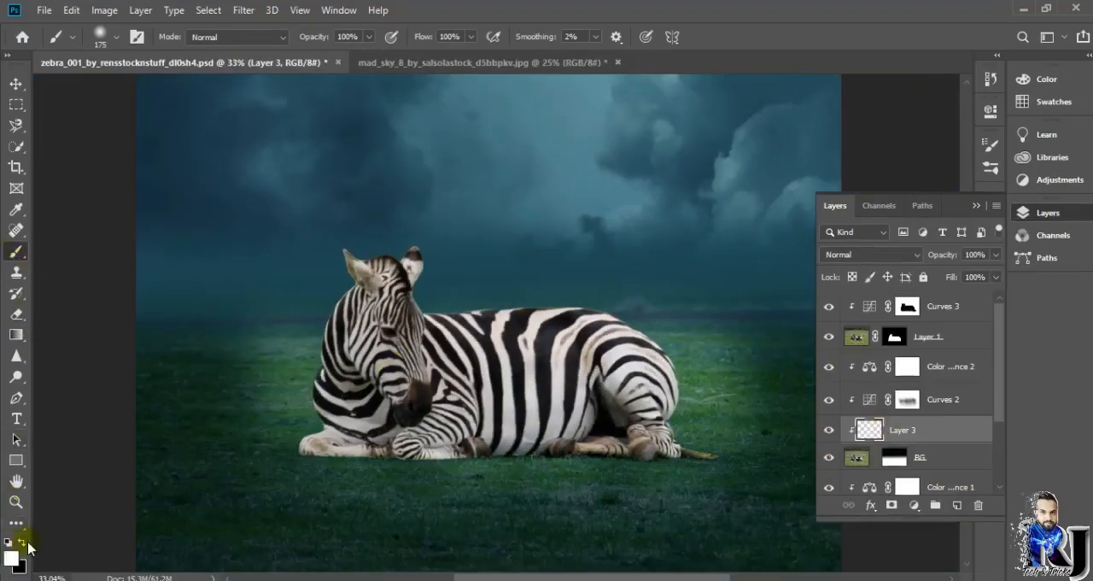
left_click(751, 213, "alt")
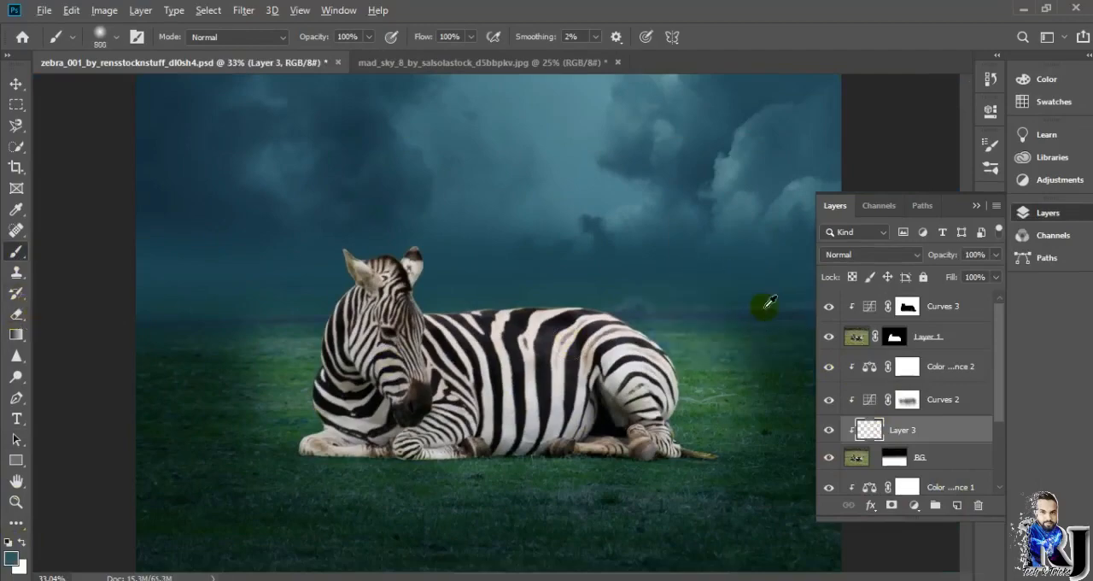
scroll(764, 305, "down", 2)
mouse_move(663, 301)
left_mouse_down()
mouse_move(600, 317)
mouse_move(659, 319)
left_mouse_up()
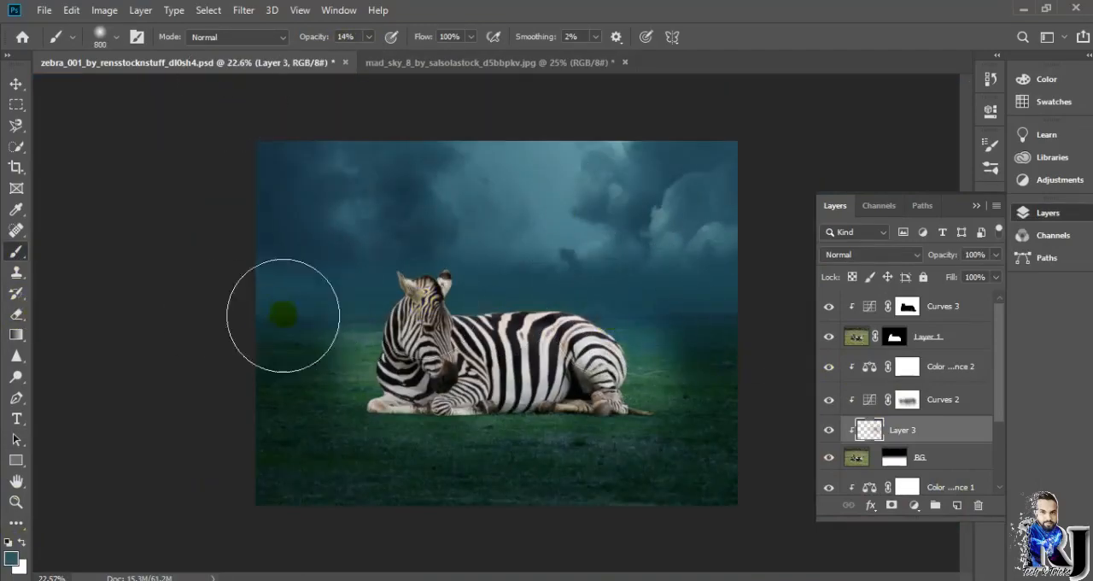
scroll(659, 317, "up", 1)
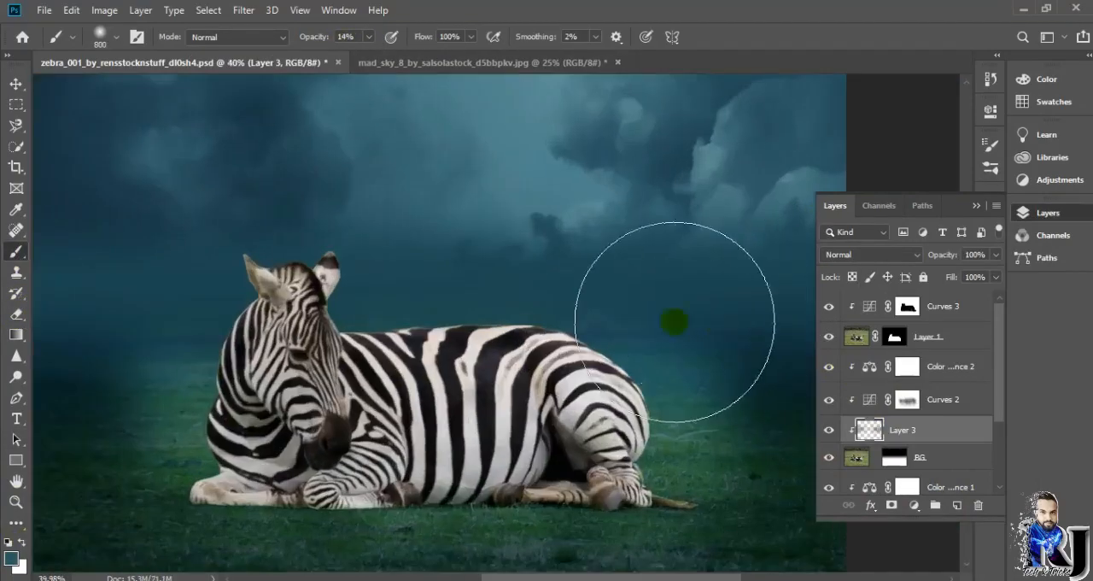
scroll(725, 286, "down", 2)
scroll(767, 304, "up", 1)
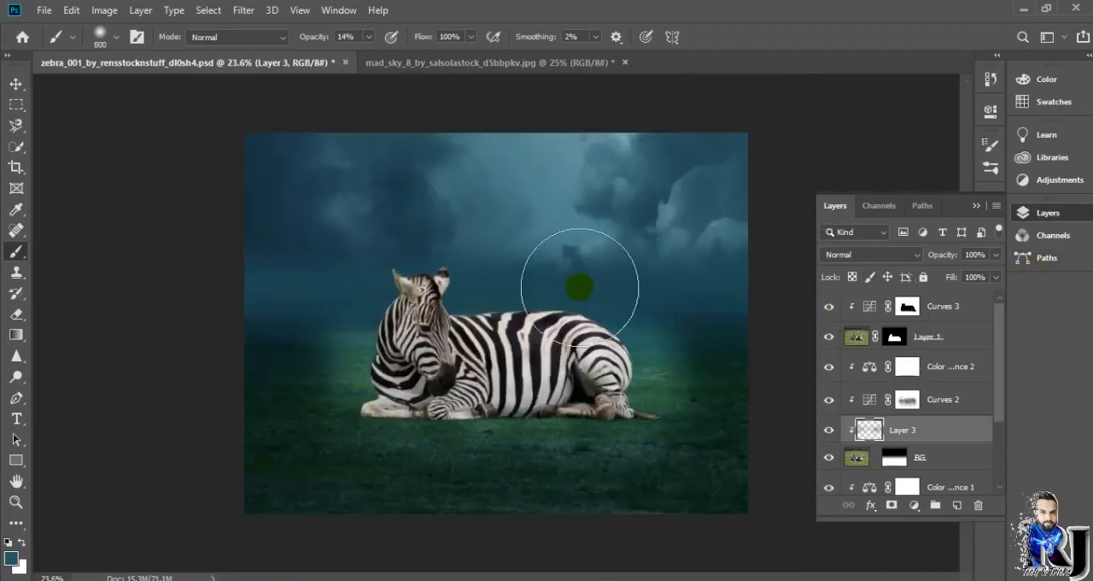
scroll(664, 288, "down", 2)
scroll(725, 288, "up", 3)
scroll(726, 288, "down", 1)
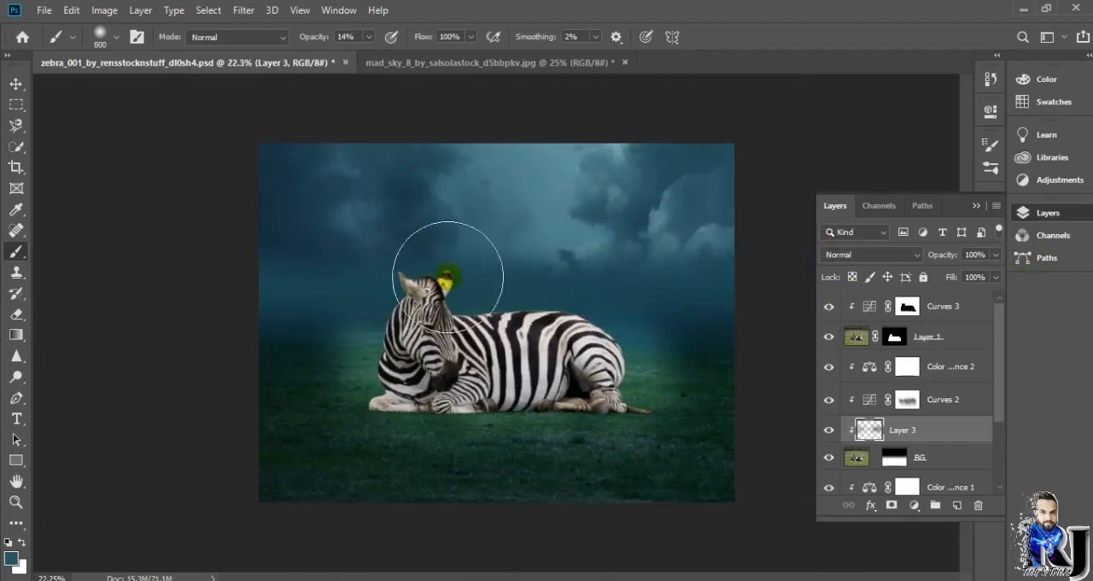
Step: Group the layers from Curves 2 down to Layer 2 and name the group background
scroll(642, 336, "down", 2)
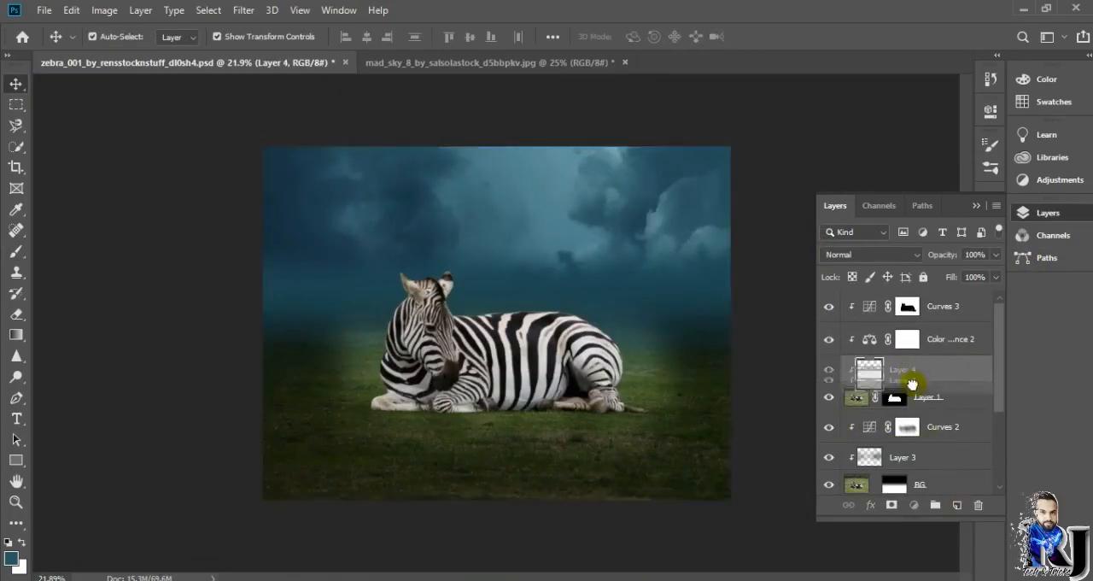
left_click_drag(912, 385, 911, 412)
left_click(967, 433, "ctrl")
left_click(954, 453, "ctrl")
scroll(954, 455, "down", 1)
left_click(953, 455, "ctrl")
left_click(952, 480, "ctrl")
scroll(956, 470, "down", 3)
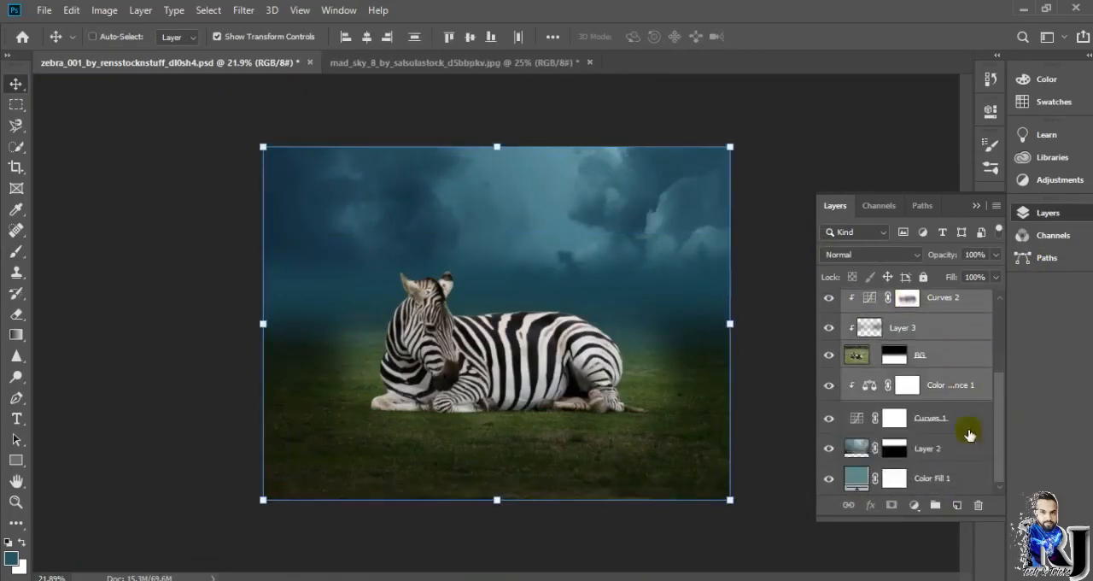
key("ctrl+g")
key("Return")
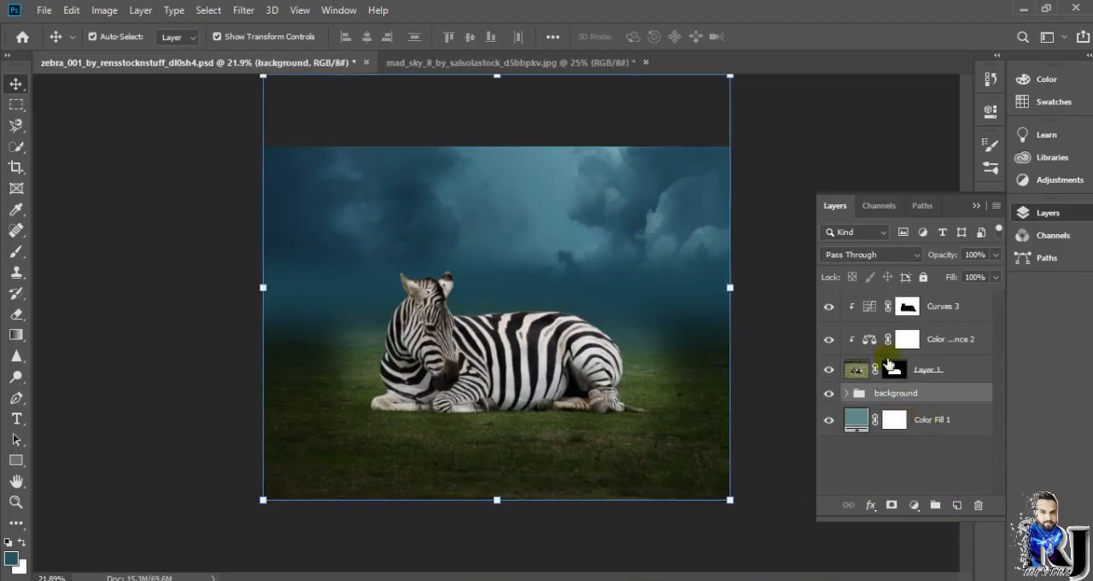
left_click(902, 370)
left_click(847, 393)
left_click(888, 417)
left_click(979, 505)
left_click(474, 233)
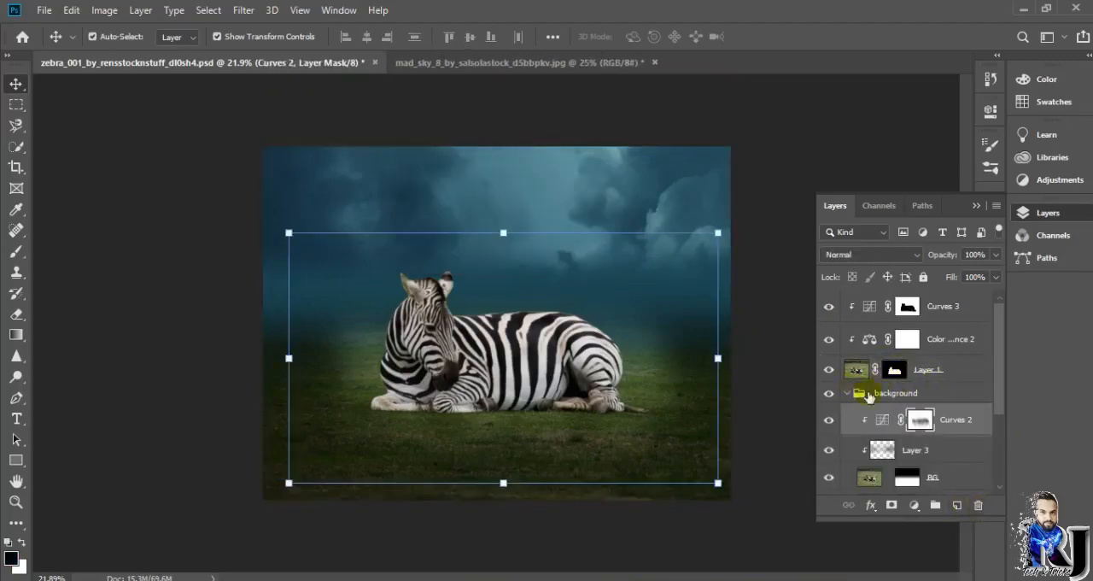
left_click(846, 393)
left_click(857, 370)
left_click(956, 508)
key("ctrl+z")
left_click(955, 311)
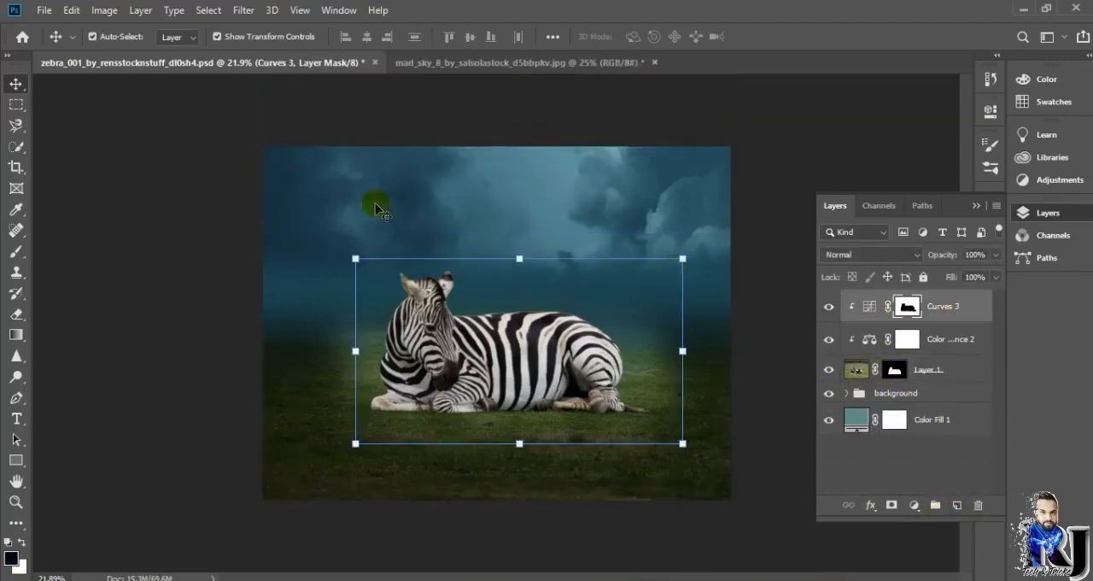
left_click(16, 398)
left_click(957, 504)
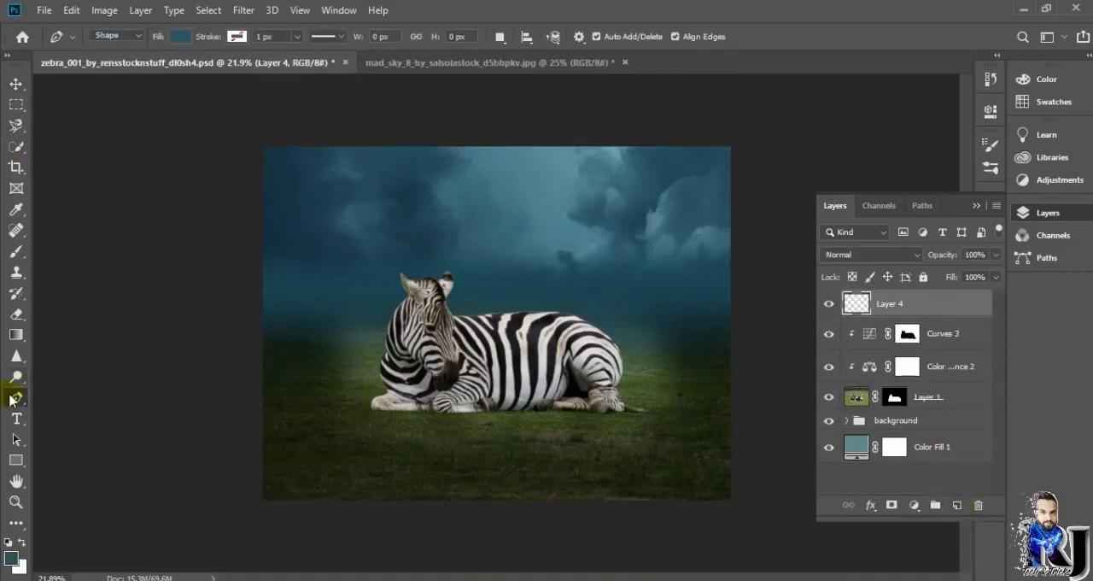
scroll(544, 365, "up", 5)
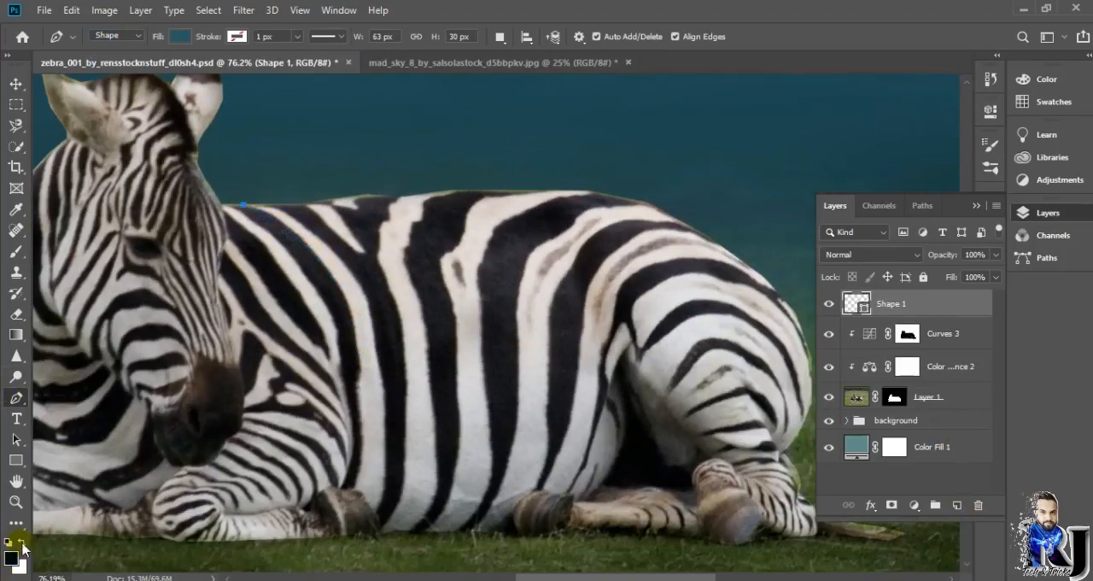
key("ctrl+z")
key("ctrl+z")
key("ctrl+z")
Step: On a new layer above Curves 3, start a black Pen tool shape down the zebra's shoulder edge from withers to foreleg
left_click(957, 504)
left_click(16, 416)
left_click(17, 398)
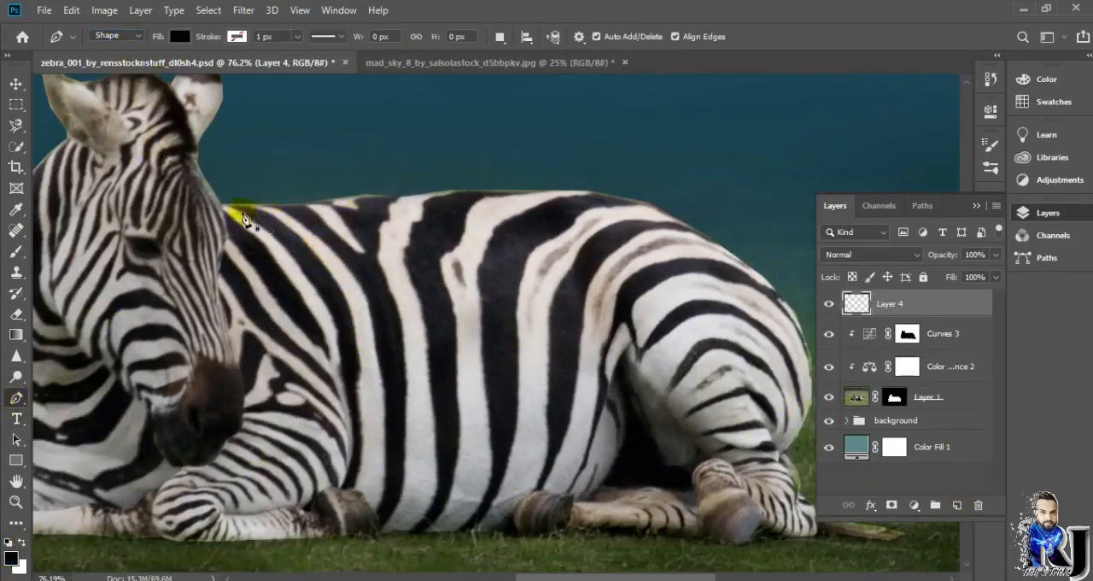
left_click(335, 328)
left_click(339, 354)
scroll(342, 356, "up", 1)
left_click(342, 389)
left_click(349, 427)
left_click(352, 468)
left_click(346, 505)
left_click(339, 519)
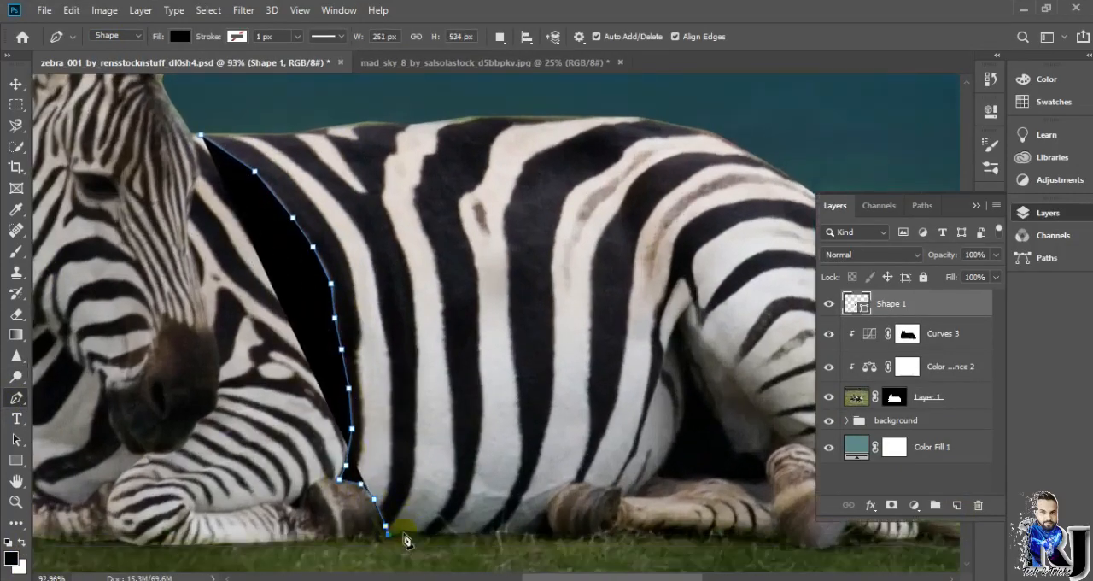
Step: Extend the pen shape along the underside of the zebra's belly toward the hind foot
left_click(404, 532)
left_click(425, 533)
left_click(444, 533)
left_click(463, 533)
left_click(482, 533)
left_click(497, 533)
left_click(514, 533)
left_click(529, 534)
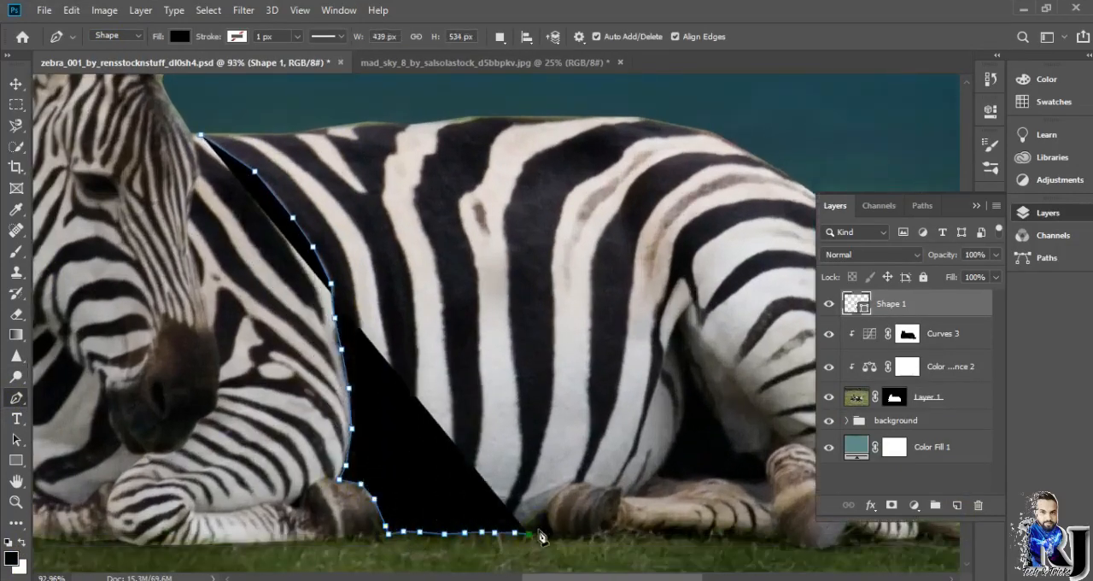
Step: Trace the pen shape up the front edge of the hind leg along its dark stripe
left_click(547, 507)
left_click(561, 489)
left_click(580, 470)
left_click(587, 448)
left_click(589, 426)
left_click(589, 399)
left_click(589, 373)
left_click(590, 349)
right_click(15, 398)
left_click(41, 401)
key("ctrl+z")
scroll(603, 346, "up", 5)
left_click(584, 355)
left_click(583, 303)
key("ctrl+z")
left_click(581, 308)
left_click(581, 275)
left_click(583, 240)
left_click(584, 207)
Step: Carry the pen outline around the curve of the zebra's hip to the rump
scroll(611, 190, "down", 4)
left_click(603, 179)
left_click(611, 163)
left_click(625, 144)
left_click(649, 107)
left_click(667, 93)
left_click(688, 82)
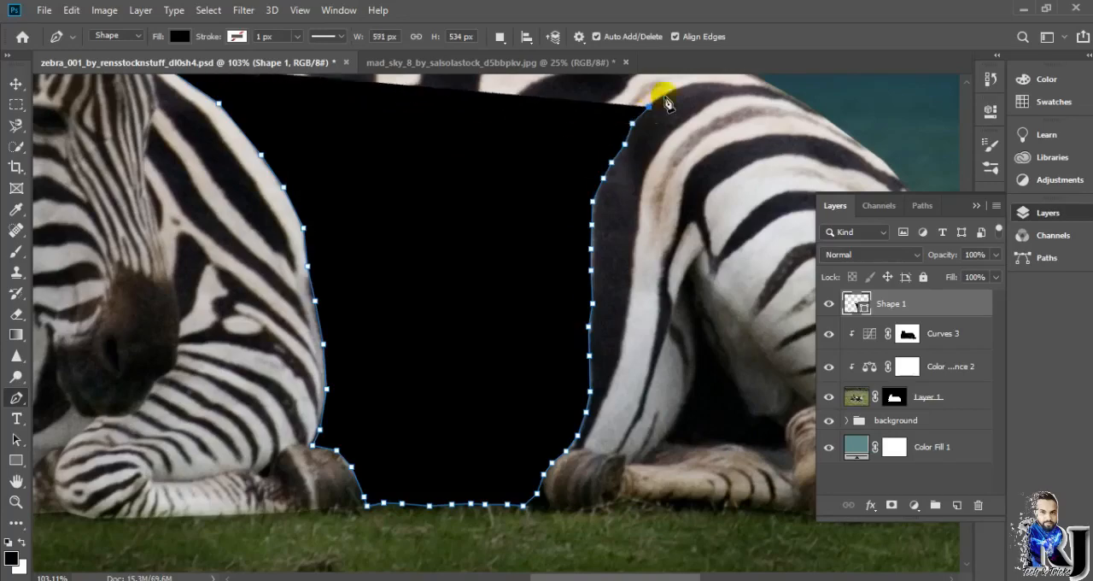
left_click(704, 83)
scroll(719, 85, "up", 2)
left_click(729, 173)
left_click(743, 173)
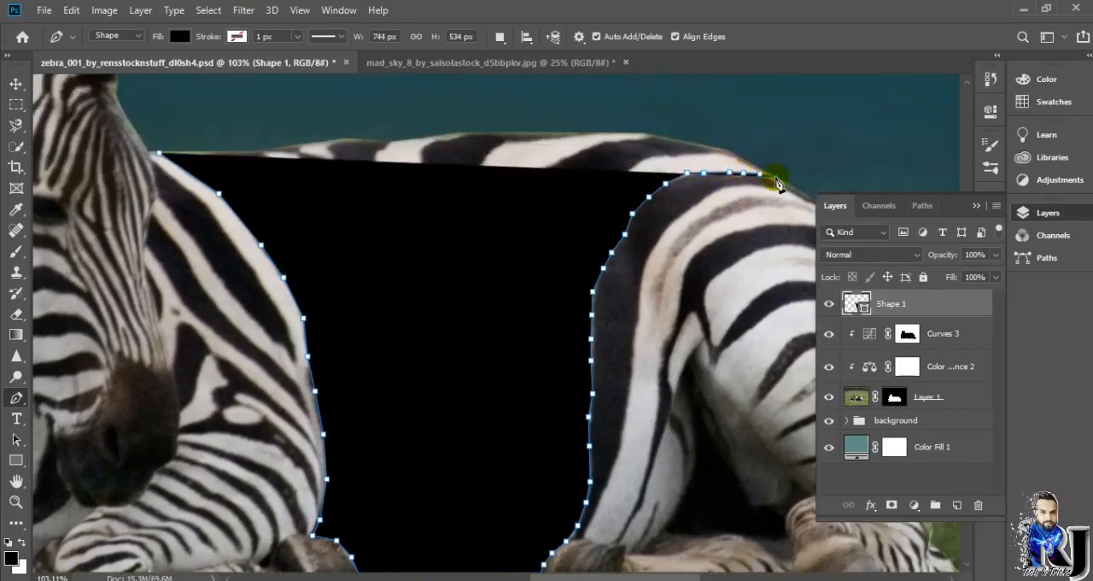
Step: Finish the pen outline along the top of the zebra's back, closing it at the withers
left_click(759, 166)
left_click(740, 157)
left_click(724, 150)
left_click(688, 141)
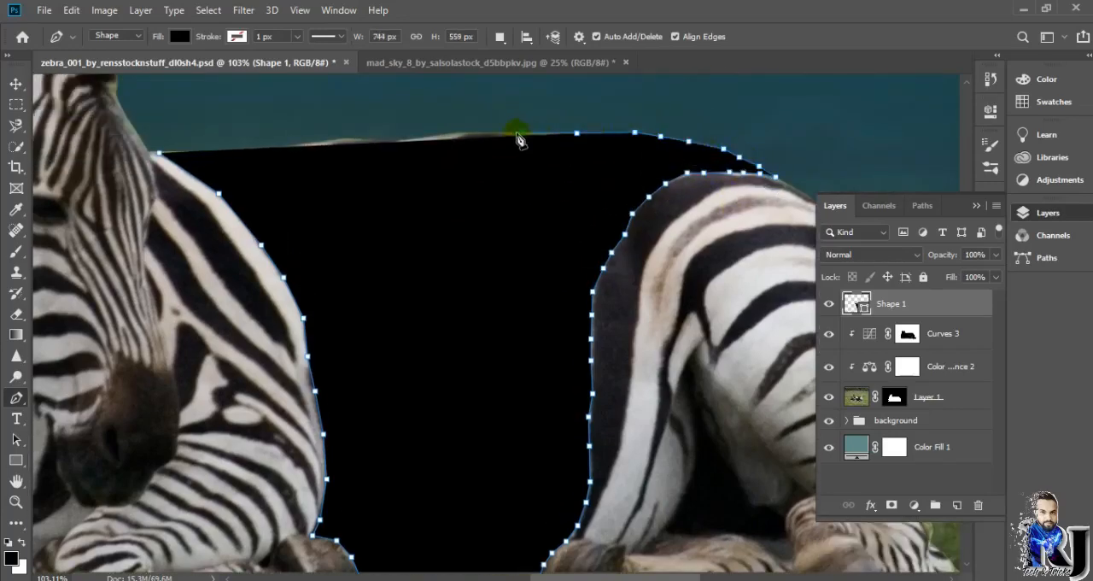
scroll(333, 162, "down", 1)
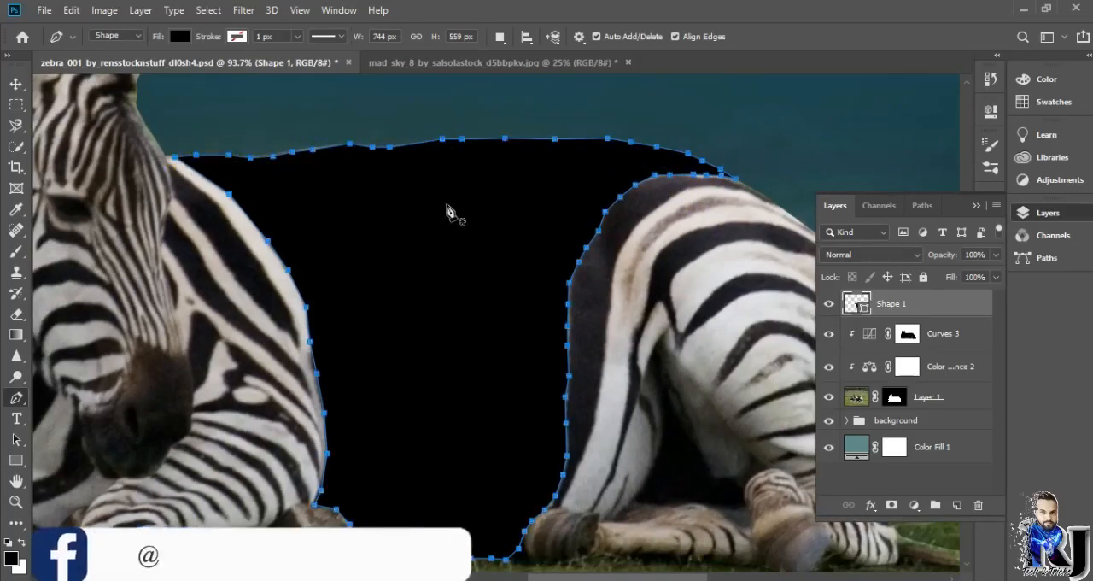
Step: Add a layer mask to Shape 1 that limits it to the outlined torso area
scroll(530, 296, "down", 5)
left_click(647, 149)
left_click(891, 505)
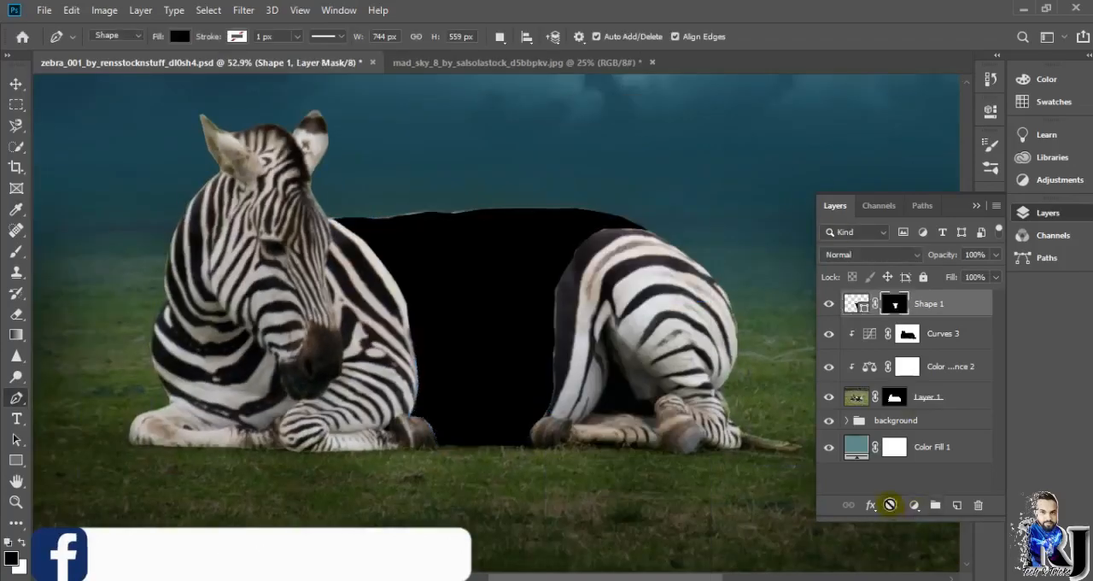
Step: Open the underwater_stock_17 image, place it in the zebra document at 43.57% scale and clip it to Shape 1
left_click(44, 11)
left_click(58, 44)
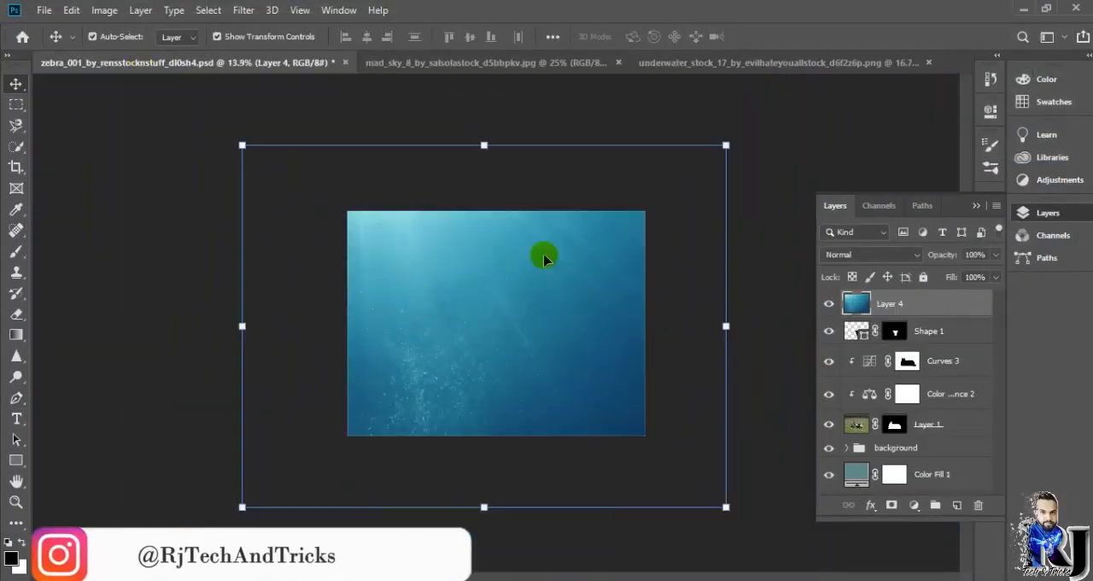
left_click_drag(726, 145, 444, 332)
left_click_drag(350, 419, 504, 314)
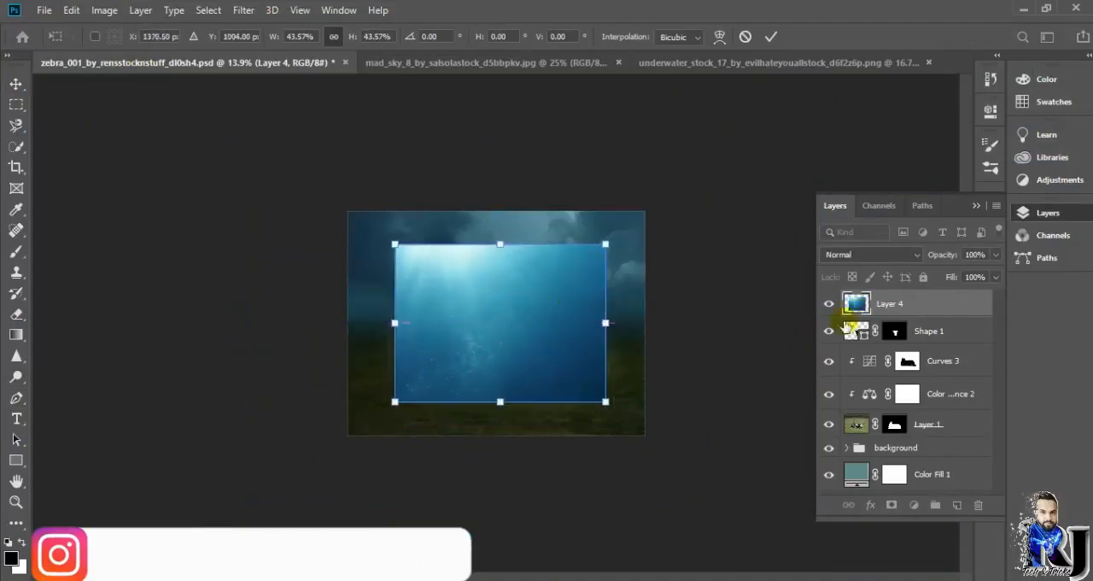
key("Return")
left_click(895, 334)
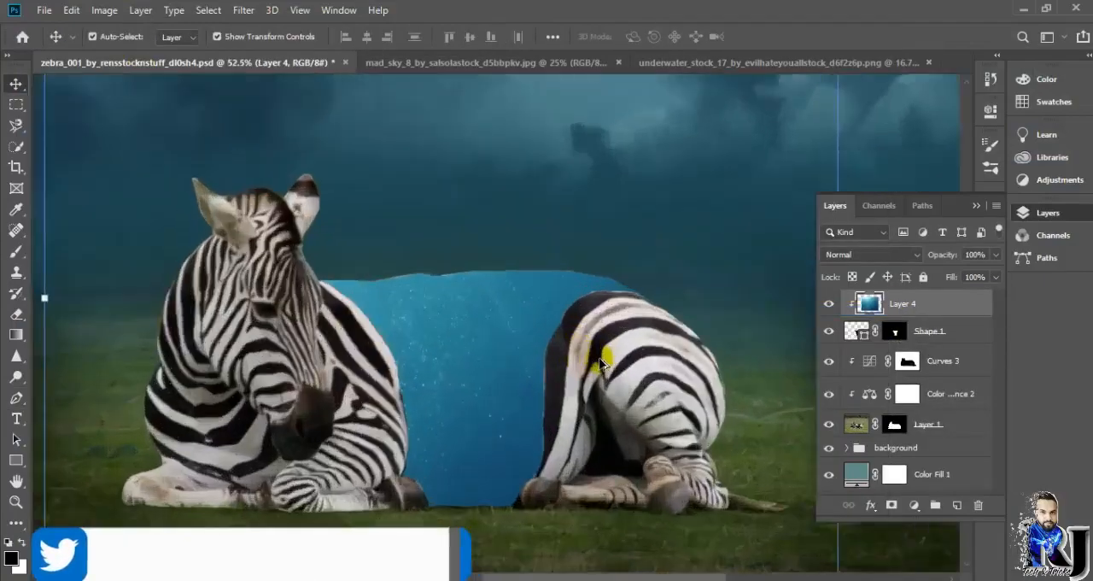
Step: Examine the edges of the water-filled torso against the zebra's shoulder, back and hip
left_click(773, 89)
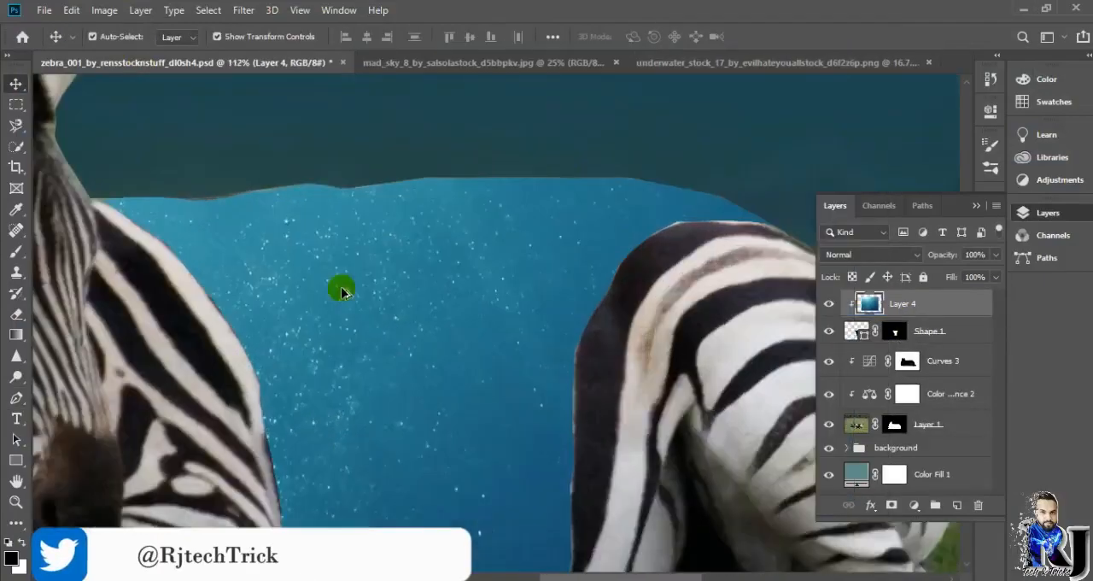
scroll(341, 286, "down", 3)
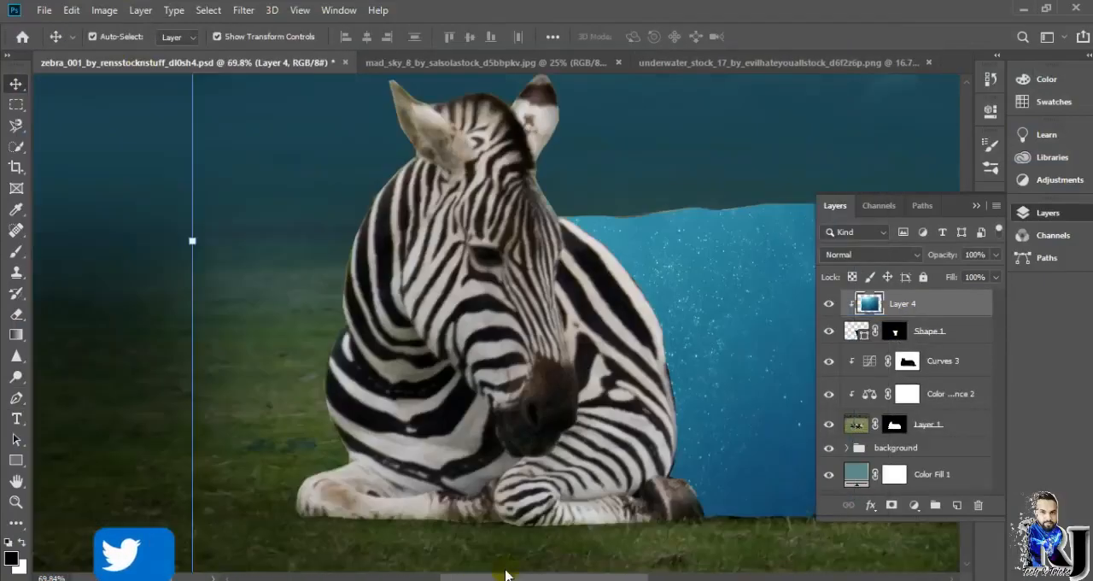
scroll(369, 299, "up", 4)
scroll(369, 299, "down", 5)
scroll(339, 288, "up", 4)
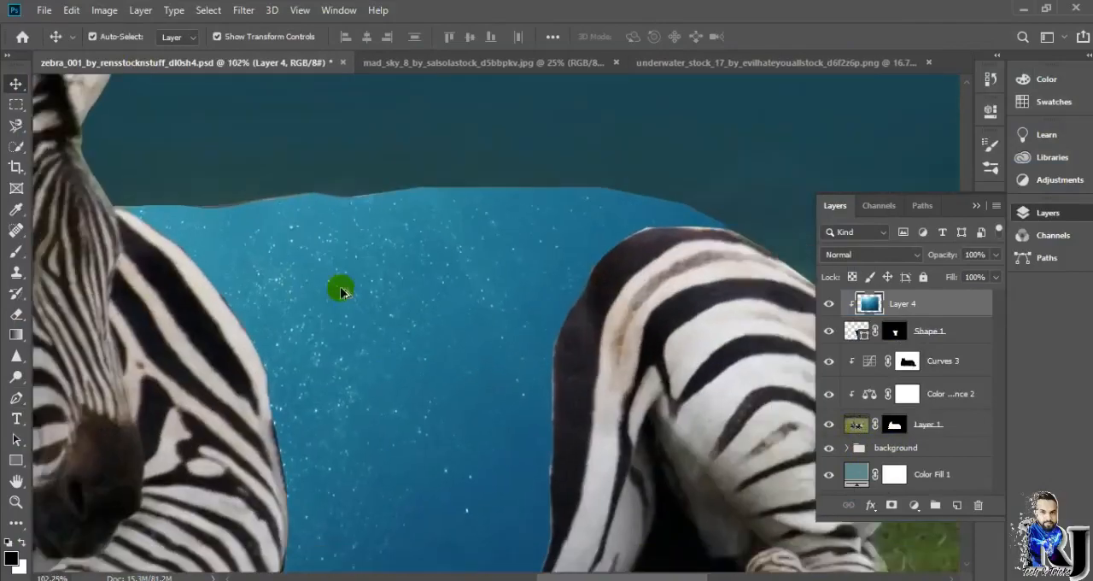
scroll(342, 256, "down", 4)
mouse_move(591, 576)
left_mouse_down()
mouse_move(507, 575)
mouse_move(573, 575)
left_mouse_up()
scroll(369, 300, "up", 5)
scroll(376, 273, "down", 5)
Step: Colour-label Layer 1 yellow and select the strip along the zebra's back with the Polygonal Lasso tool
right_click(830, 427)
left_click(863, 514)
left_click_drag(15, 125, 81, 140)
scroll(299, 167, "up", 3)
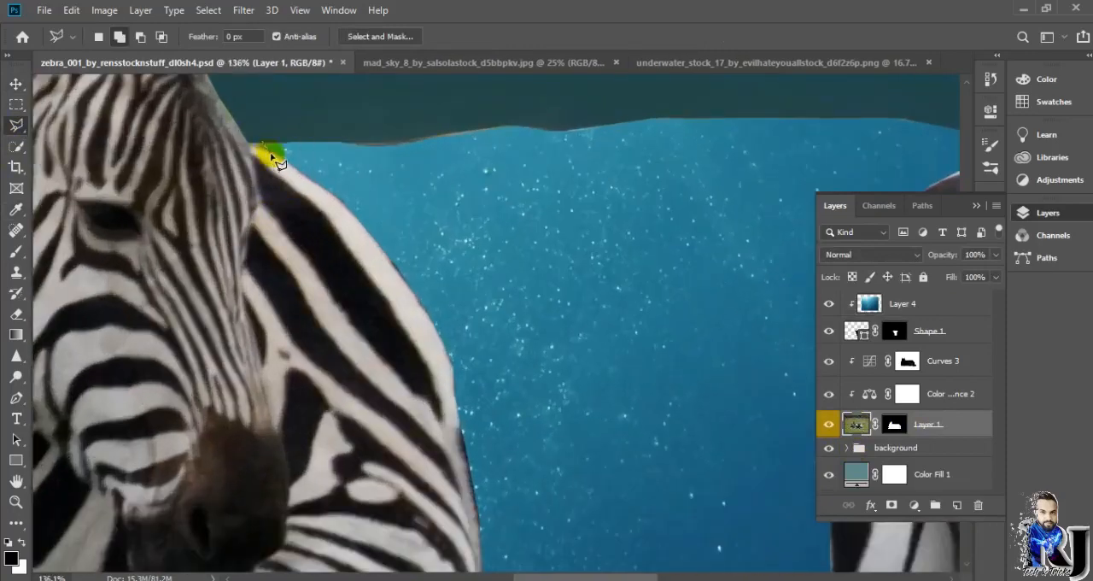
scroll(811, 173, "right", 5)
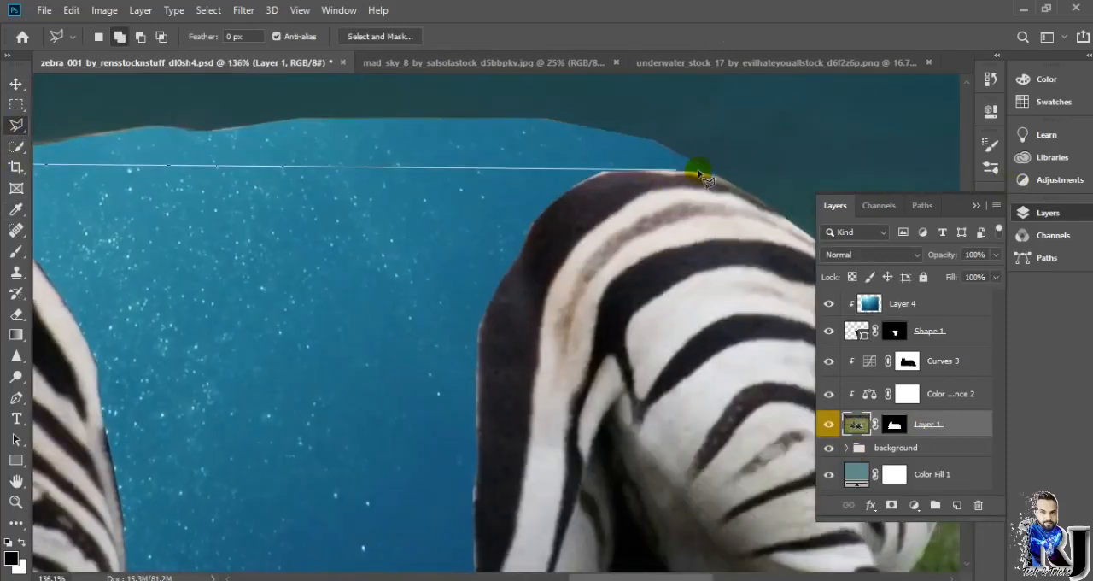
left_click(98, 97)
scroll(98, 97, "left", 5)
double_click(239, 139)
Step: Paint black inside the selection on the Layer 1 mask with a soft 139 px brush to hide the fringe along the back
left_click(895, 426)
left_click(16, 253)
left_click(116, 37)
left_click(114, 89)
left_click(369, 36)
left_click_drag(370, 56, 451, 56)
left_click(597, 37)
mouse_move(597, 55)
left_mouse_down()
mouse_move(613, 58)
mouse_move(599, 55)
left_mouse_up()
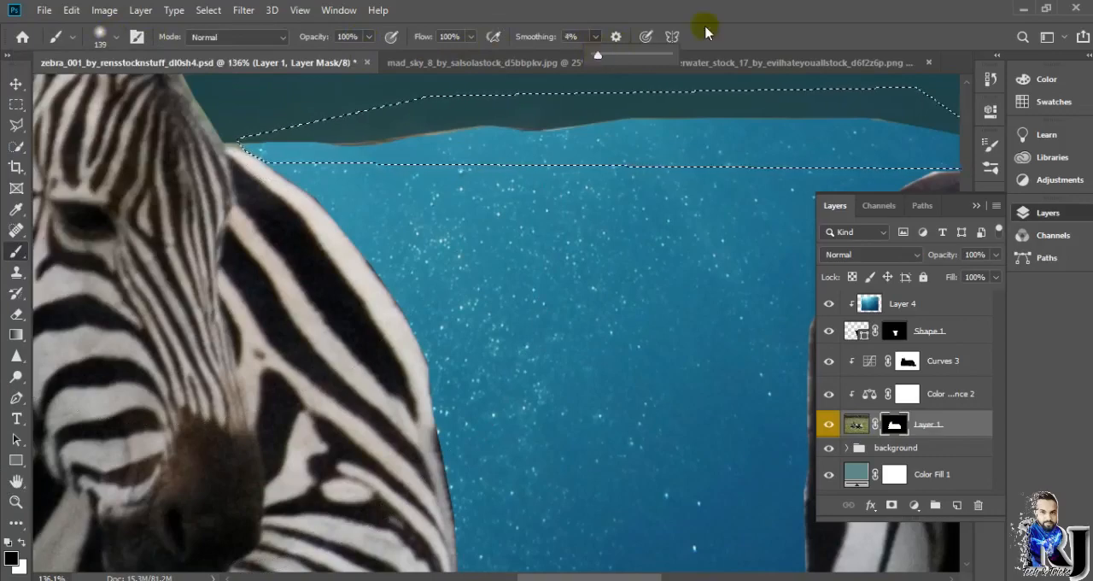
scroll(393, 312, "down", 3)
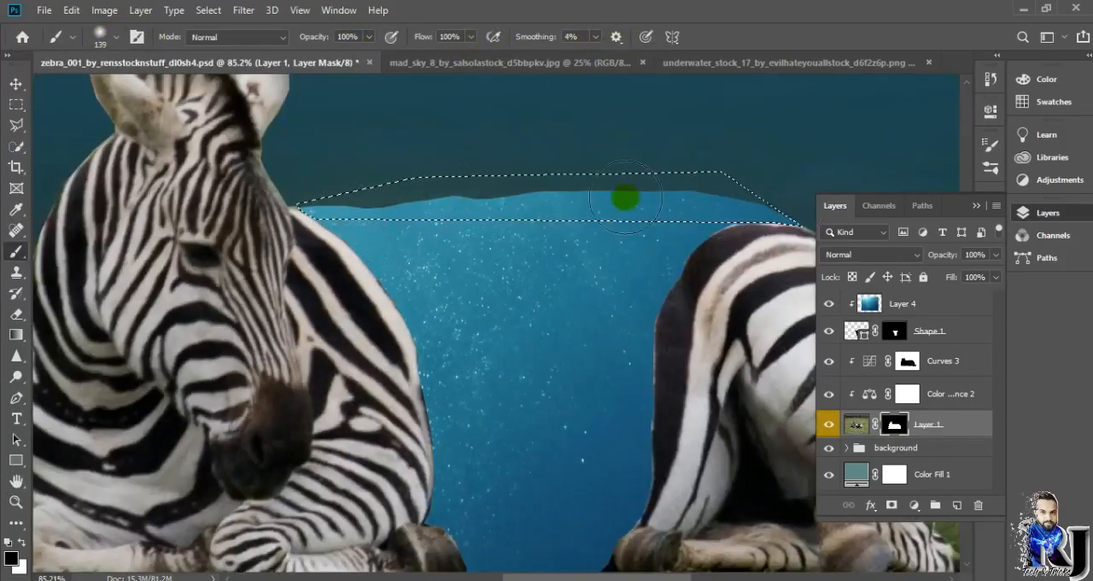
Step: Deselect the strip along the back and inspect the cleaned edge of the water
left_click(868, 304)
left_click(19, 83)
left_click(359, 133)
left_click(208, 10)
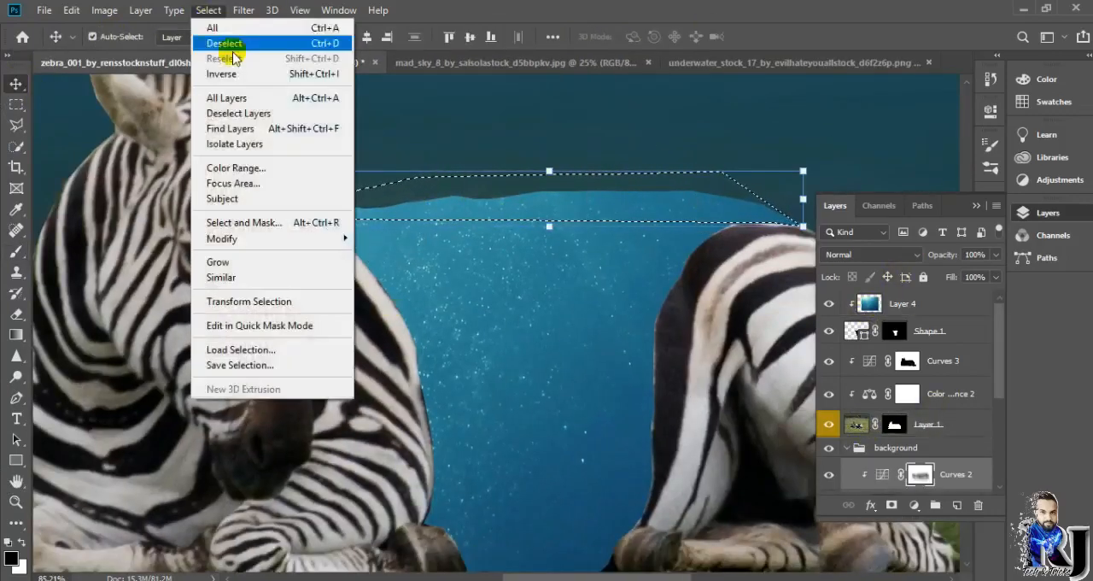
left_click(230, 44)
scroll(613, 244, "down", 4)
scroll(611, 245, "up", 3)
scroll(493, 205, "down", 4)
scroll(550, 246, "up", 2)
scroll(383, 226, "up", 4)
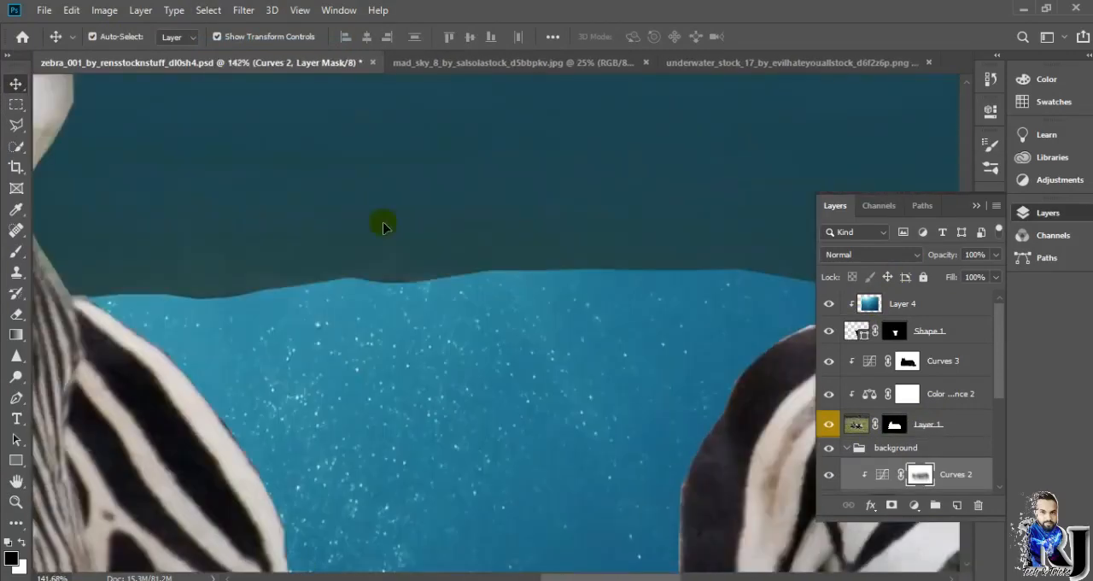
Step: Try adding a mask to Layer 4 and softening the water's upper edge with a 90 px Blur tool
left_click(903, 306)
left_click(892, 505)
right_click(16, 335)
right_click(16, 315)
right_click(17, 376)
right_click(18, 400)
right_click(17, 272)
right_click(17, 252)
right_click(17, 315)
right_click(17, 335)
right_click(15, 358)
left_click(68, 355)
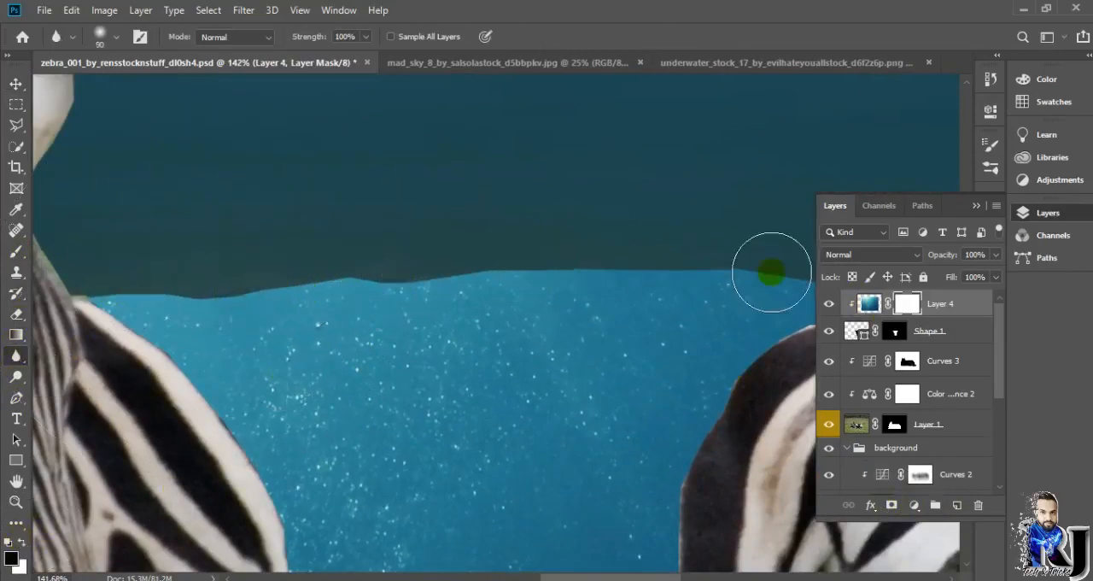
scroll(437, 313, "down", 5)
scroll(718, 359, "up", 3)
left_click(979, 505)
left_click(612, 233)
scroll(304, 284, "up", 2)
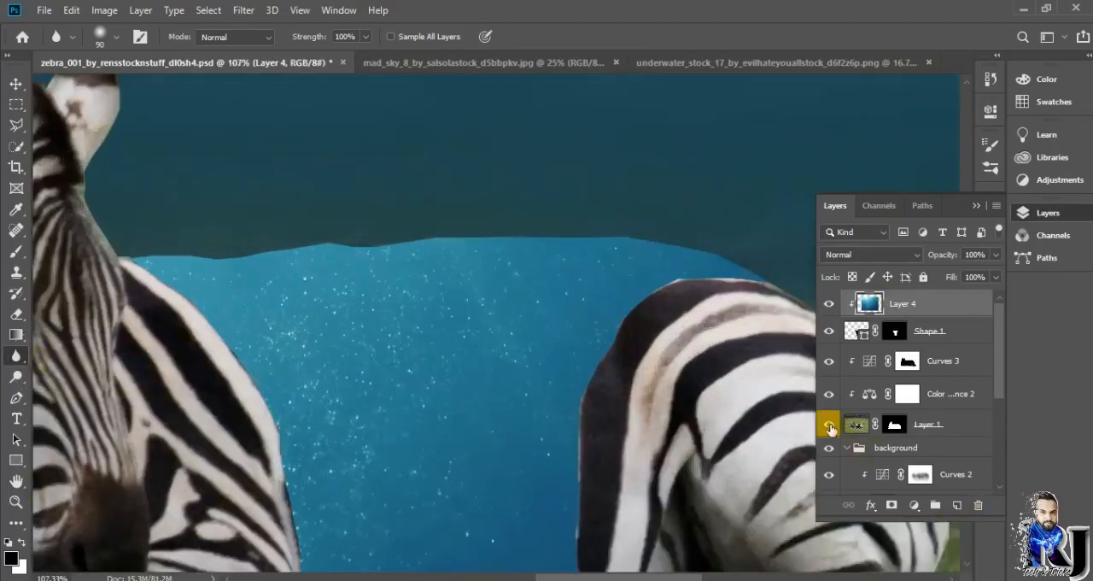
Step: Try painting white along the zebra's back on the Layer 1 mask with the 139 px brush
left_click(885, 427)
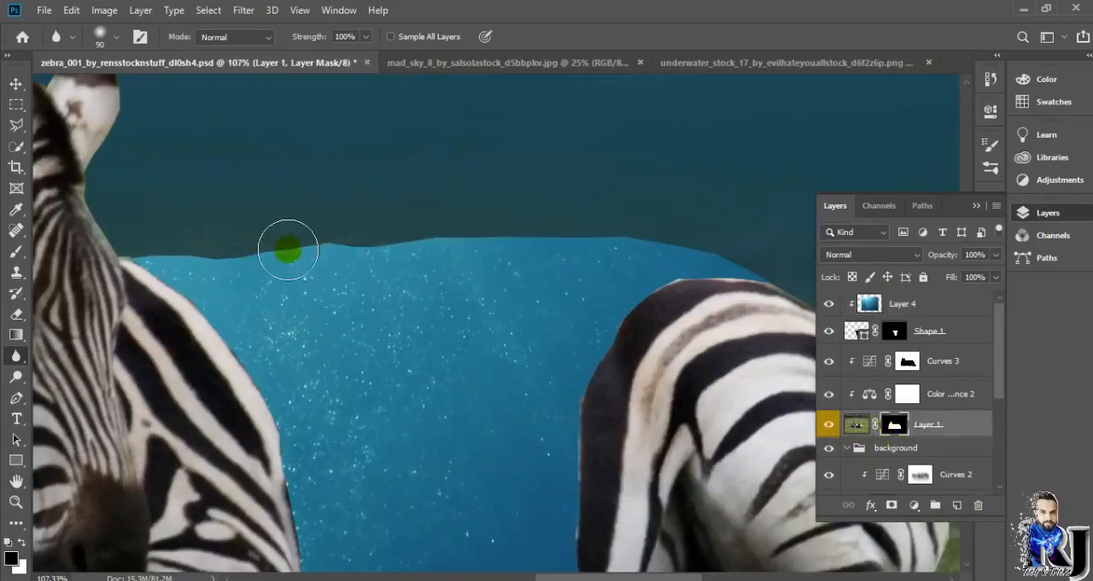
left_click(16, 251)
key("x")
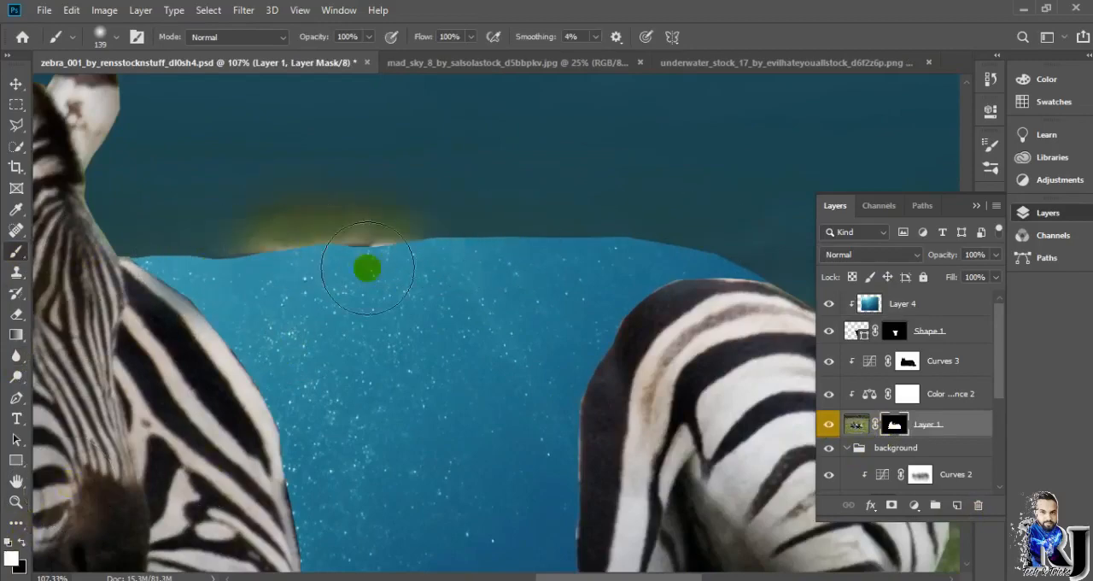
scroll(439, 256, "down", 4)
Step: Reposition the underwater image inside the torso so that its light rays and bubbles fill the shape
left_click(867, 338)
left_click_drag(422, 325, 483, 460)
scroll(422, 346, "up", 3)
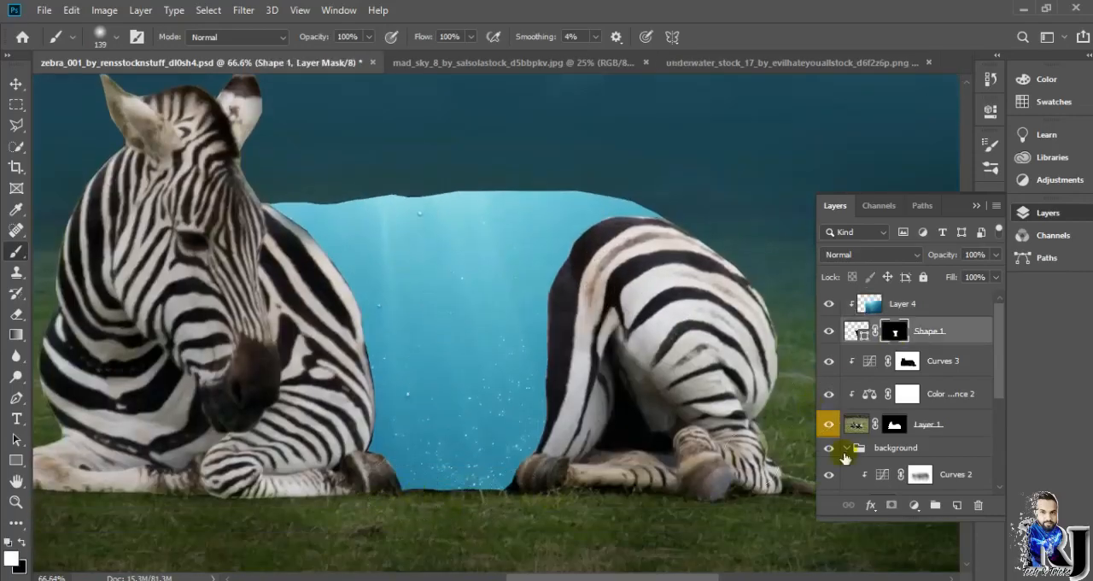
key("alt+bracketleft")
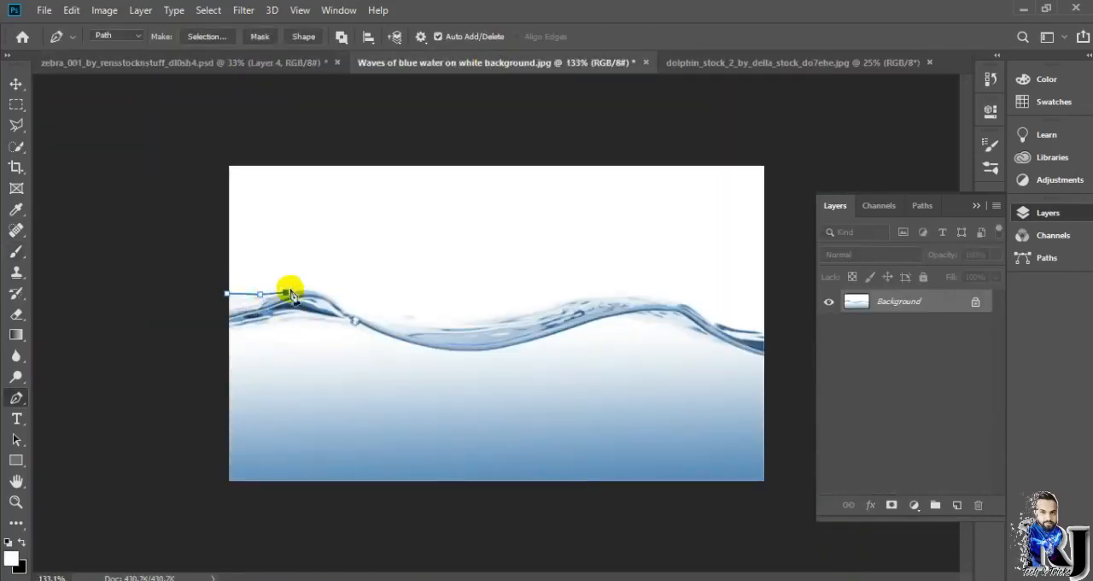
Step: Select the pen-outlined wave in the blue water image and place it over the zebra's torso at 147.82% scale
key("ctrl+Return")
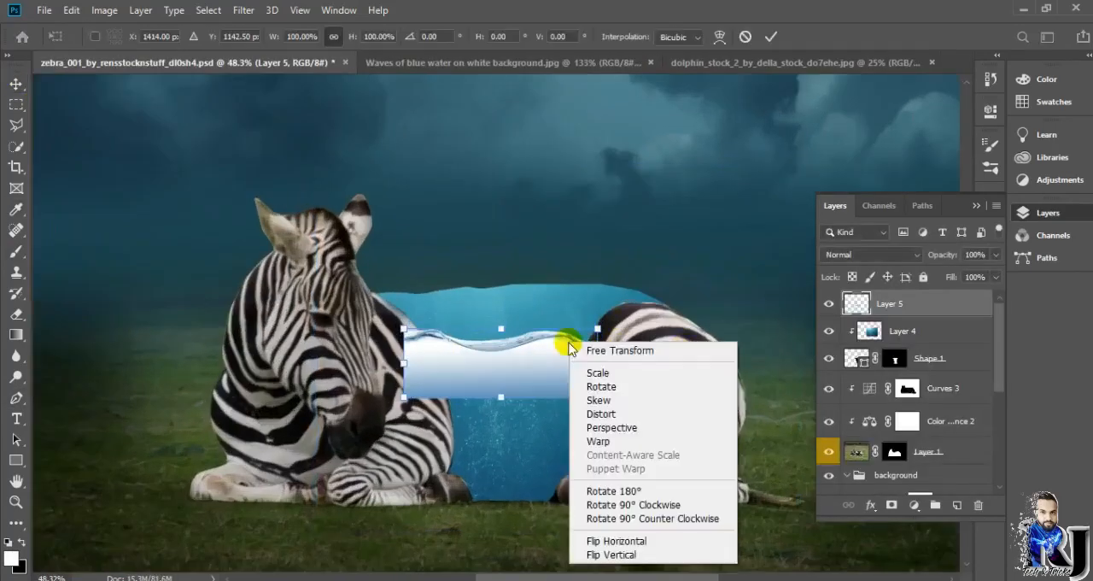
left_click_drag(566, 341, 558, 366)
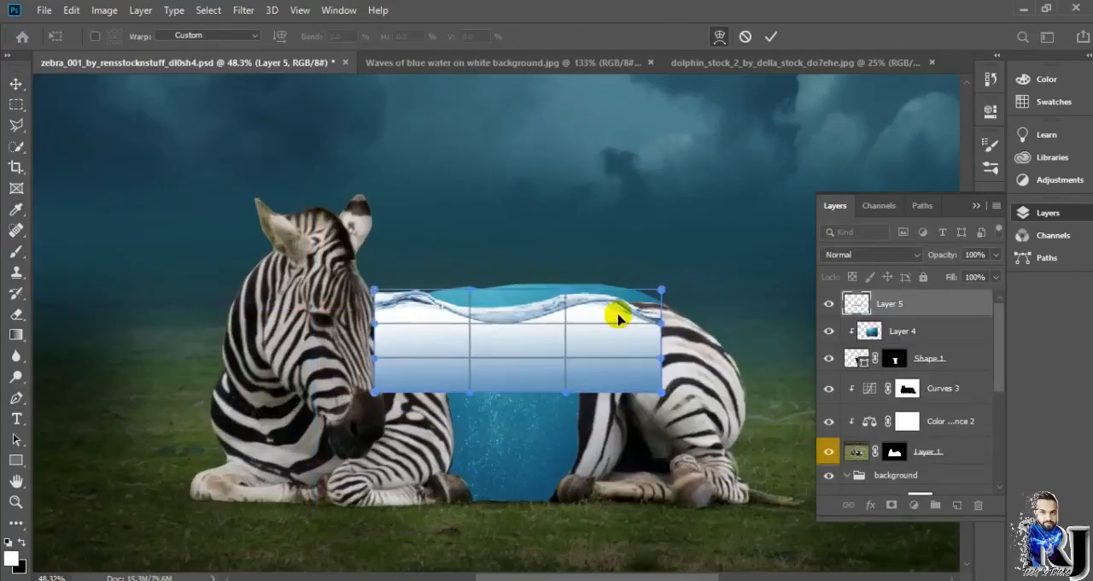
left_click_drag(617, 315, 657, 307)
Step: Warp the wave layer so its surface arches along the zebra's back, and widen it slightly toward the shoulder
left_click_drag(527, 303, 382, 293)
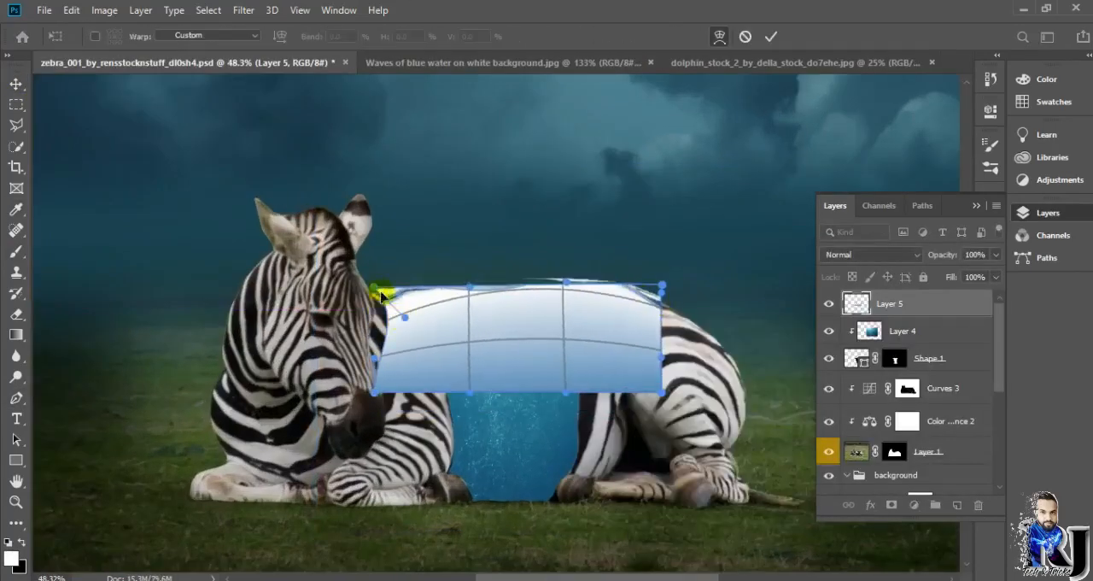
left_click_drag(564, 308, 561, 292)
left_click(773, 34)
left_click_drag(522, 325, 522, 328)
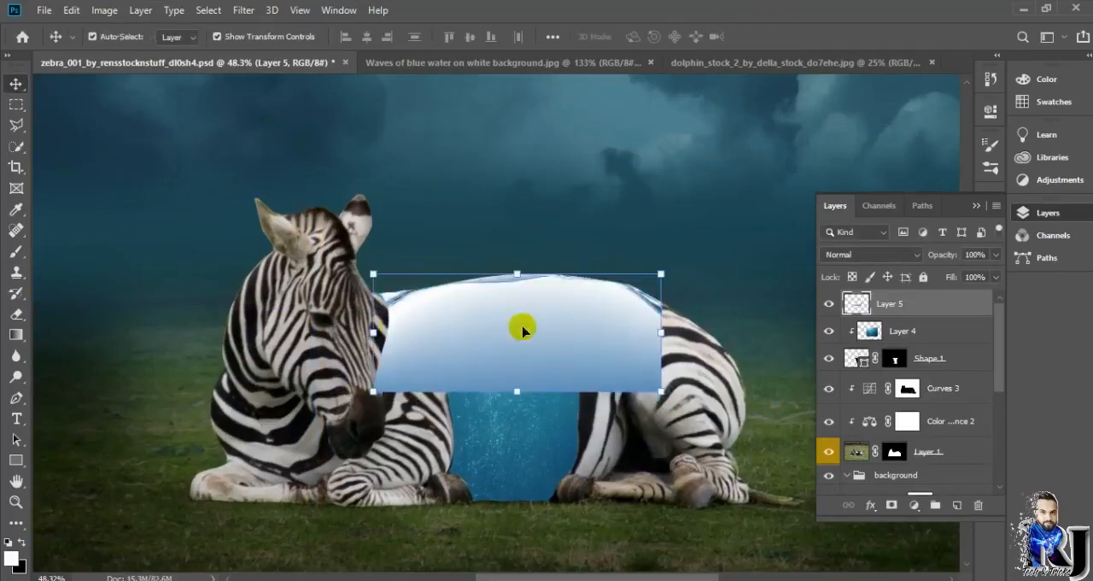
left_click_drag(373, 334, 368, 333)
Step: Reshape the wave's upper edge to sit on the torso's top line and lower the layer's opacity
right_click(432, 322)
left_click(466, 433)
left_click_drag(515, 276, 510, 298)
left_click(996, 256)
left_click_drag(997, 274, 942, 276)
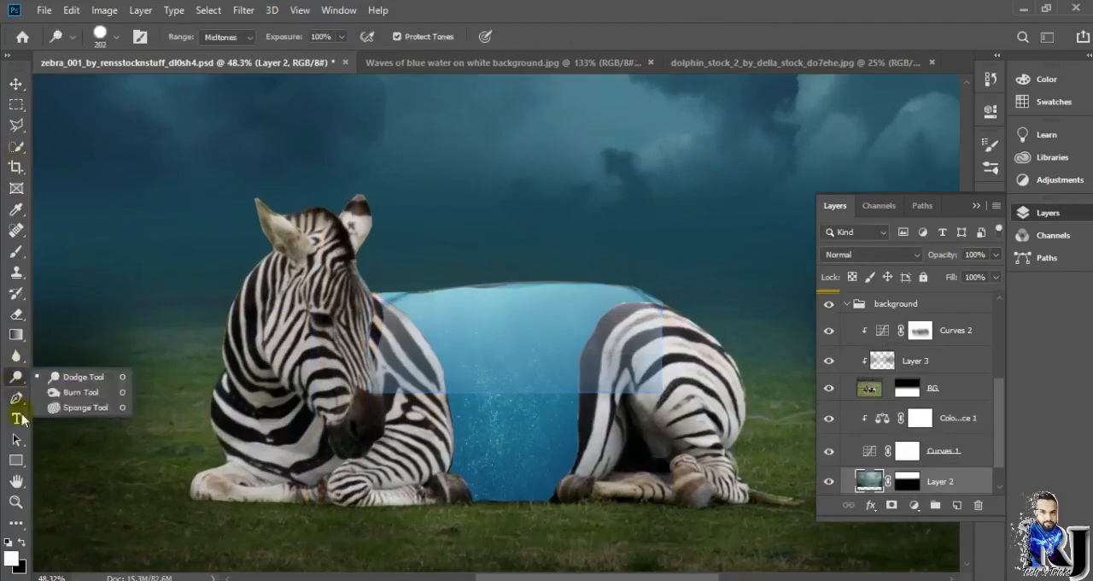
Step: Outline the wave's overlap on the zebra's shoulder and rump with the Pen tool and convert the path to a selection
left_click(17, 397)
left_click_drag(375, 293, 418, 336)
right_click(399, 374)
left_click(440, 73)
left_click(628, 147)
key("Delete")
key("Return")
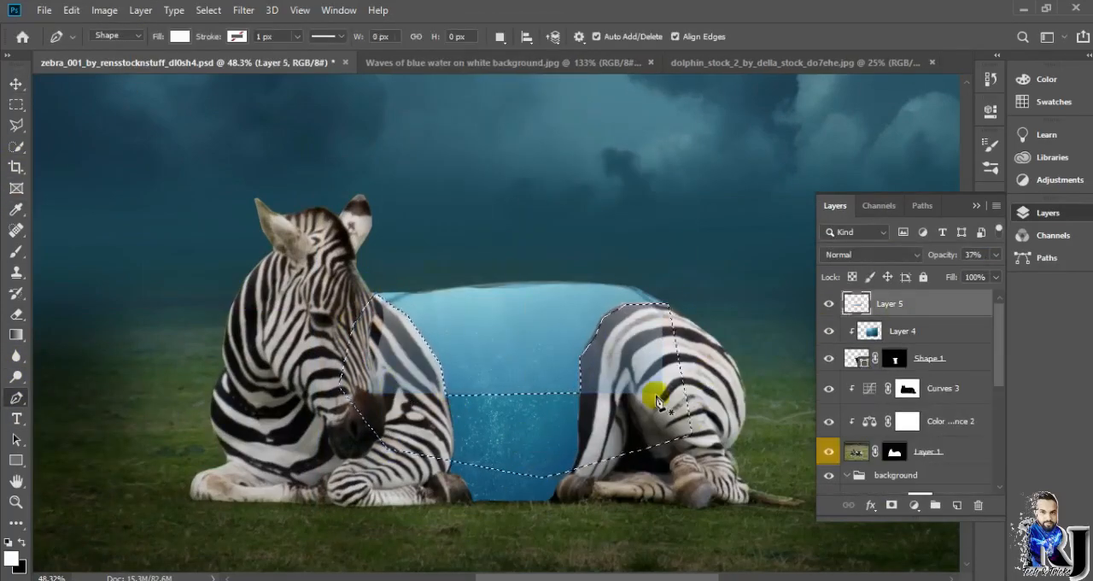
Step: Delete the selected overlap from the wave layer, deselect, and restore the layer's opacity to 100%
key("Delete")
left_click(681, 266)
left_click(741, 282)
left_click(209, 10)
left_click(223, 41)
key("Delete")
key("Delete")
left_click(995, 256)
left_click_drag(946, 274, 996, 274)
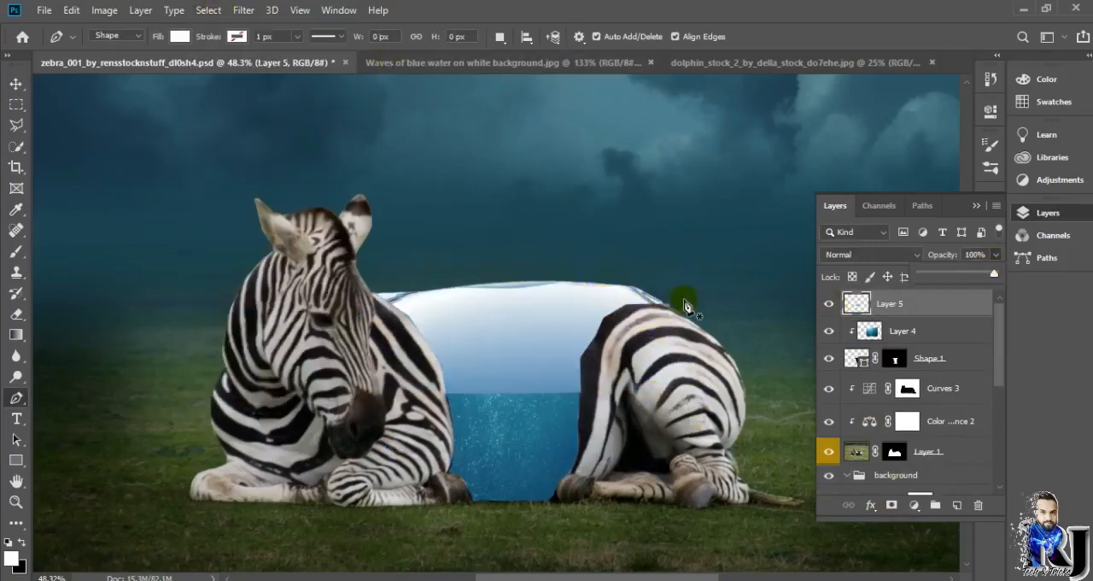
Step: Scale the wave layer to about 99.04% and align it with the torso's top edge between shoulder and rump
key("ctrl+t")
left_click_drag(666, 291, 665, 291)
left_click_drag(518, 282, 517, 288)
left_click_drag(380, 286, 376, 282)
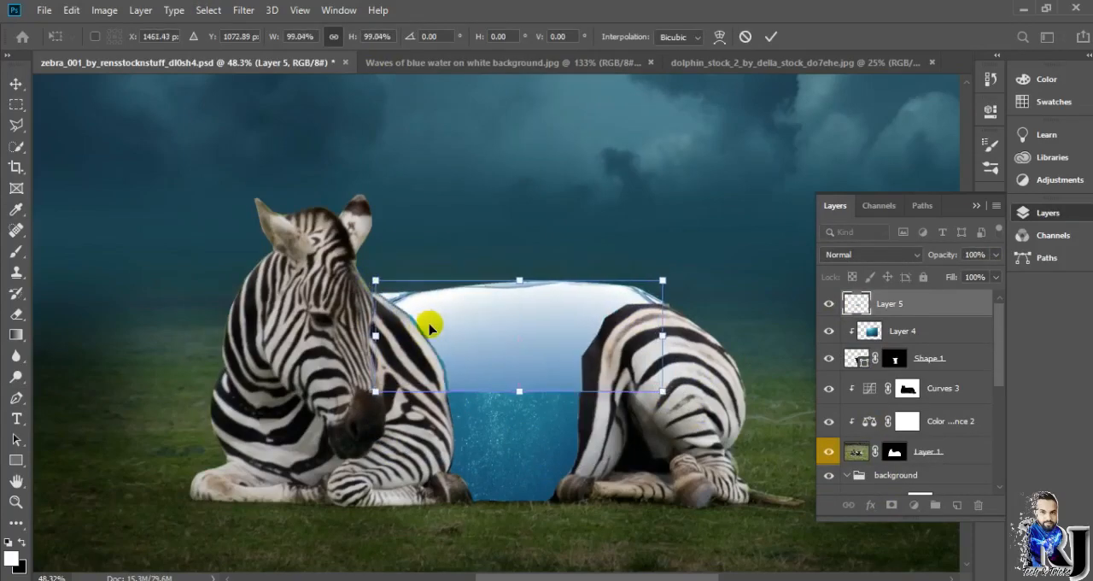
scroll(658, 320, "up", 3)
key("Return")
Step: Add a layer mask to the wave layer (Layer 5) and select that mask for editing
key("p")
left_click(890, 505)
key("b")
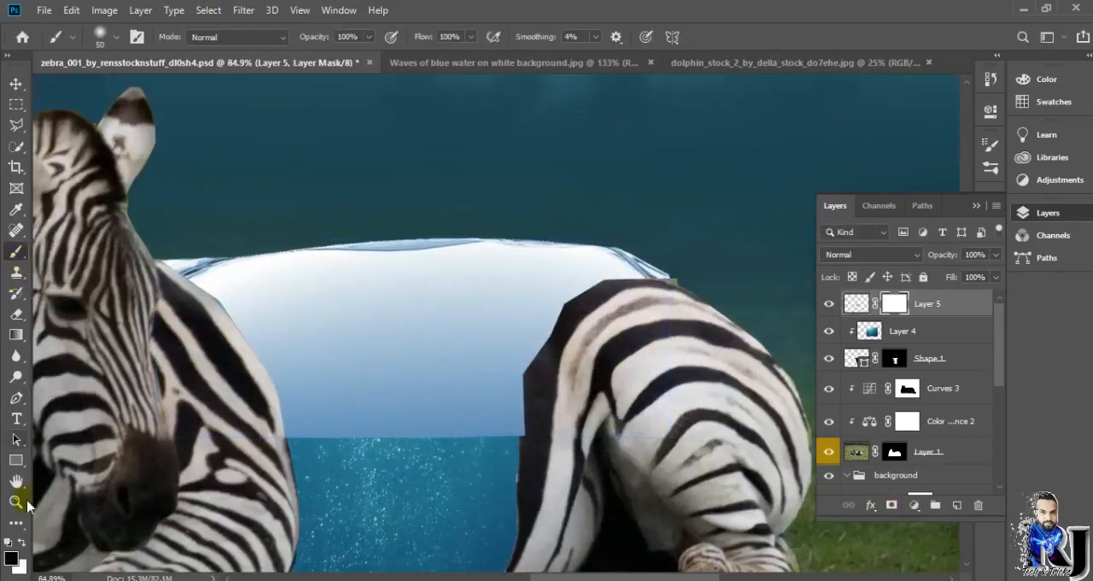
scroll(701, 254, "up", 4)
key("e")
left_click(937, 358)
left_click(761, 327)
left_click(553, 233)
scroll(682, 337, "down", 7)
left_click(894, 303)
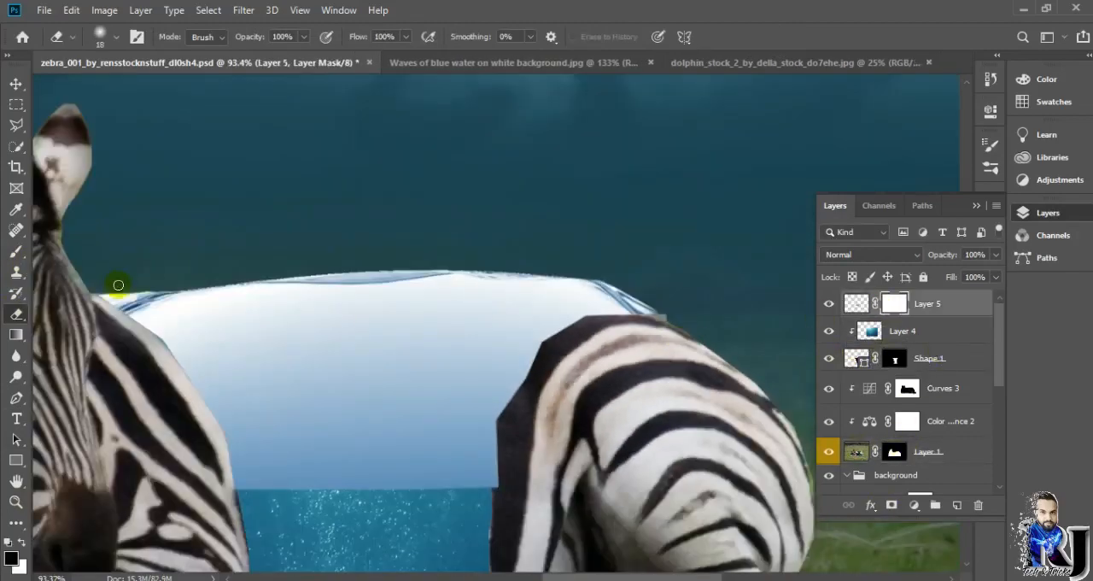
Step: Fade the wave's lower edge into the underwater image by painting its mask with a 149 px Soft Round brush
key("b")
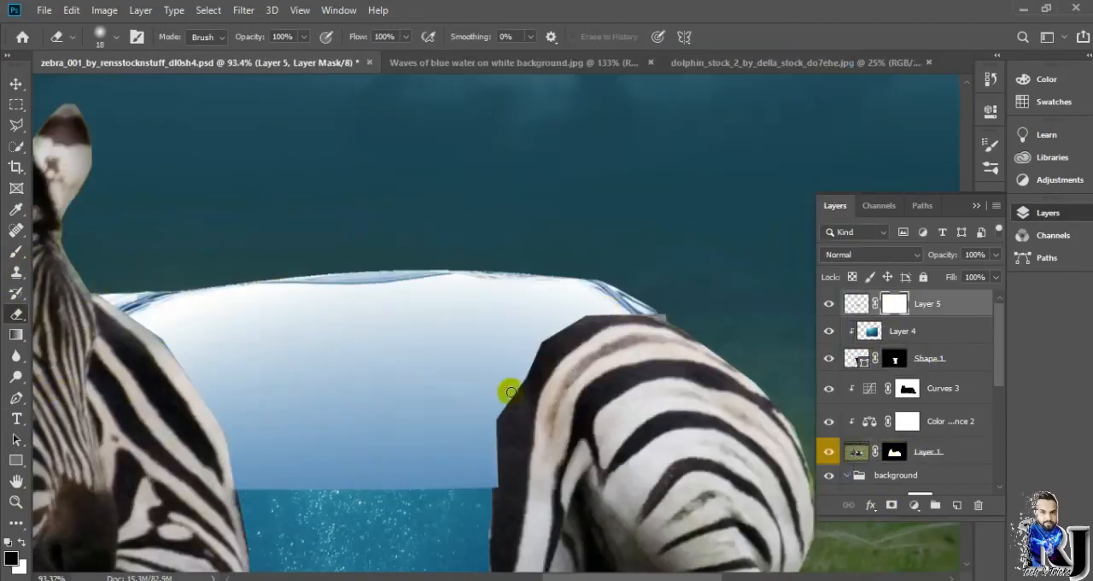
scroll(391, 434, "down", 3)
left_click(117, 36)
left_click_drag(135, 91, 153, 91)
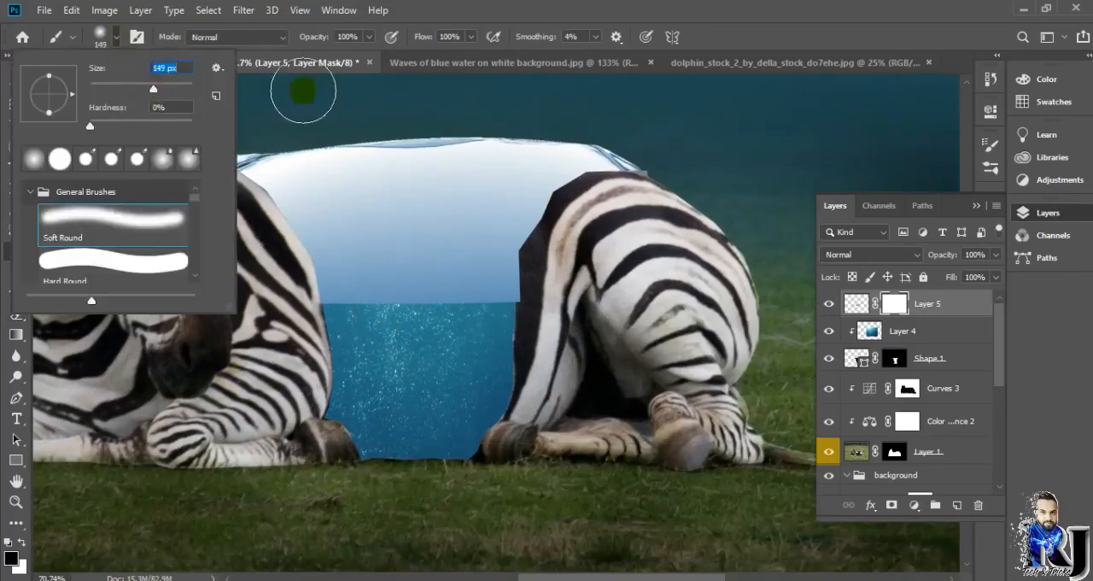
left_click_drag(376, 297, 481, 298)
left_click_drag(318, 303, 272, 218)
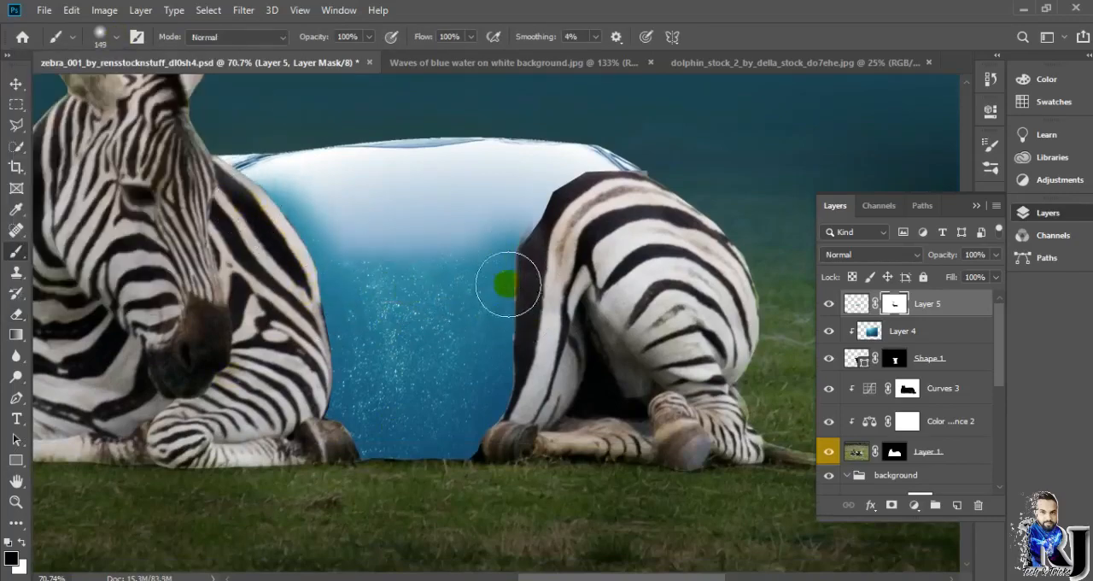
left_click_drag(369, 287, 285, 196)
key("x")
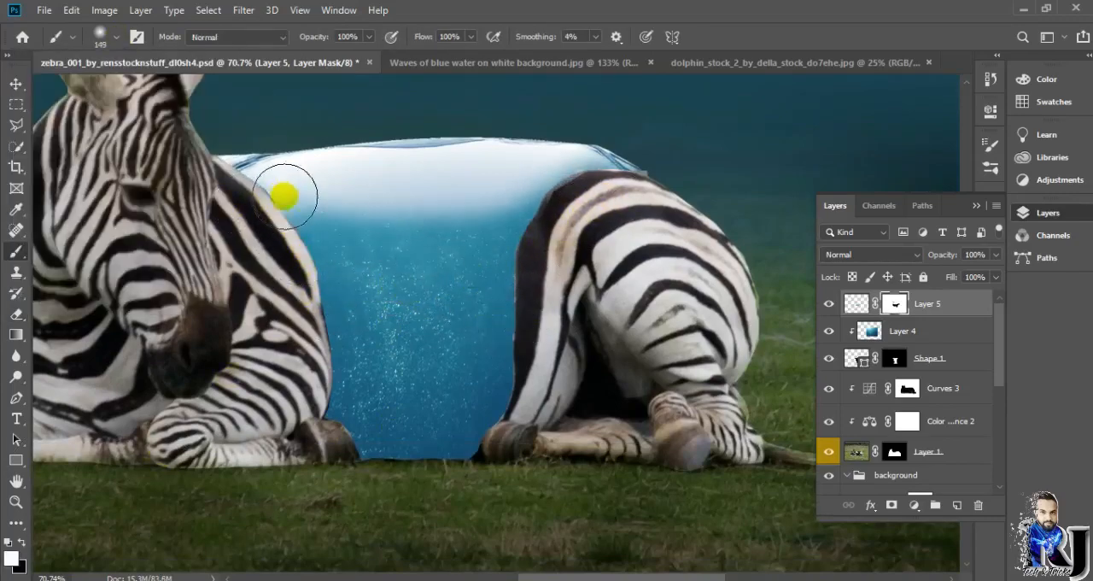
left_click_drag(579, 187, 501, 166)
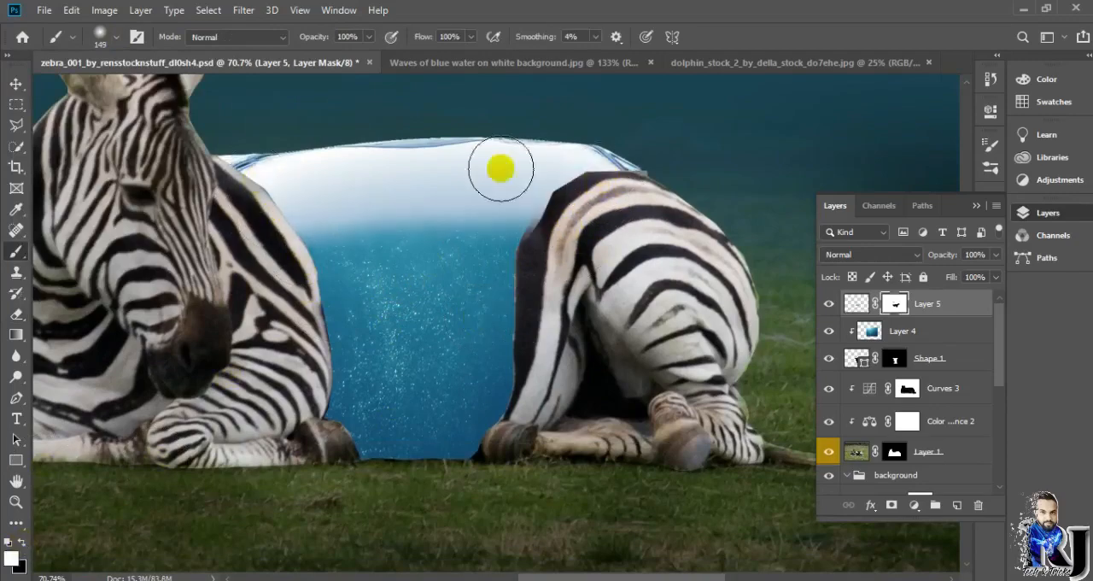
Step: Even out the wave's faded lower edge and its transition at the rump with an 80 px brush on the mask
left_click(21, 543)
scroll(513, 183, "up", 3)
scroll(511, 196, "up", 2)
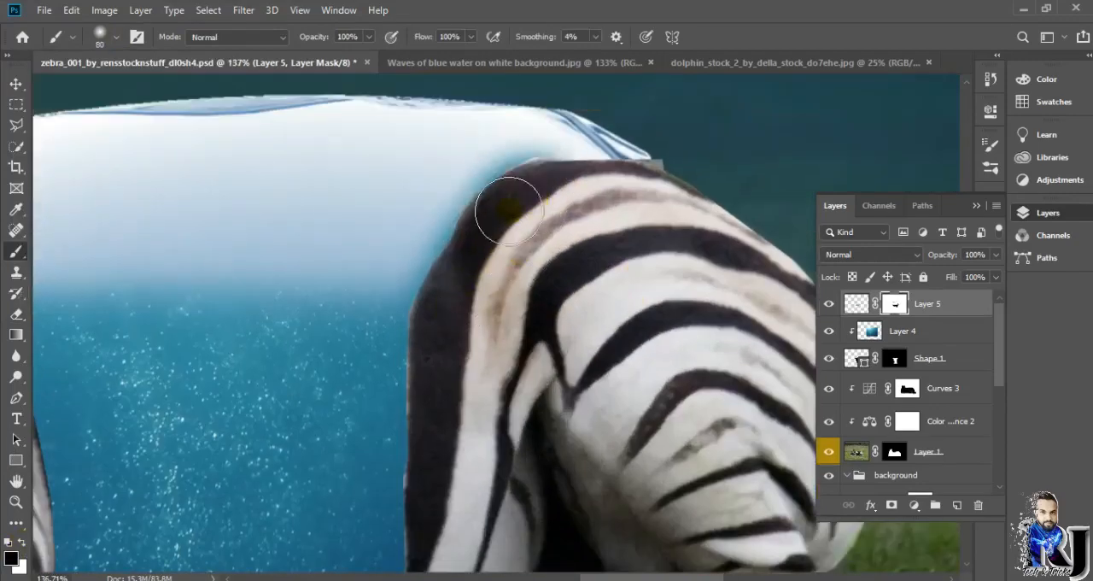
scroll(321, 318, "down", 3)
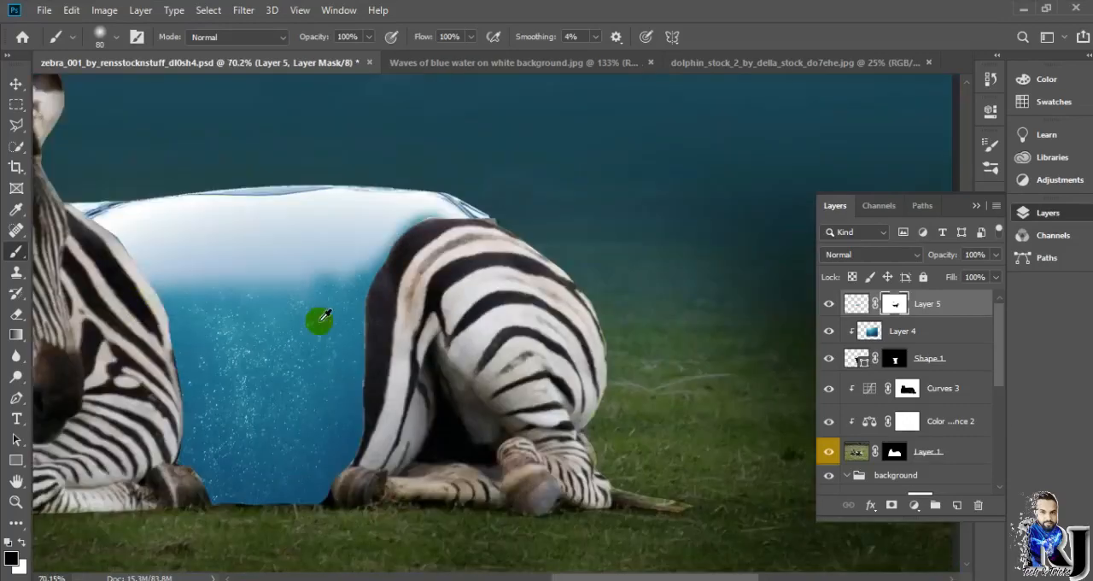
left_click_drag(164, 276, 355, 263)
key("ctrl+z")
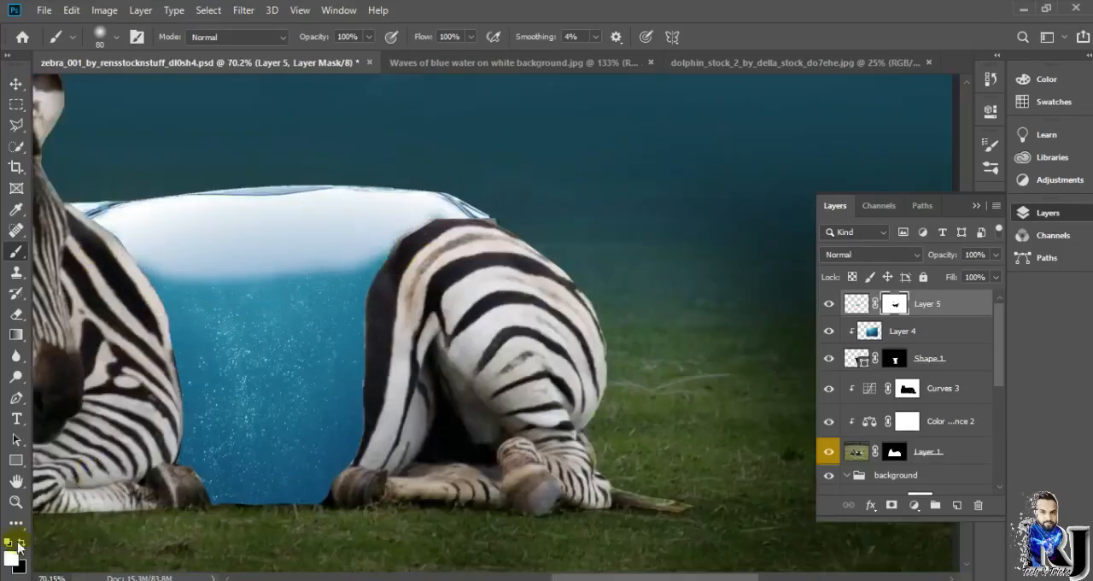
Step: Refine the wave mask along the rump's dark outline with a 29 px brush
left_click(21, 544)
scroll(340, 276, "up", 8)
left_click(115, 39)
left_click_drag(129, 88, 114, 88)
left_click_drag(491, 207, 485, 206)
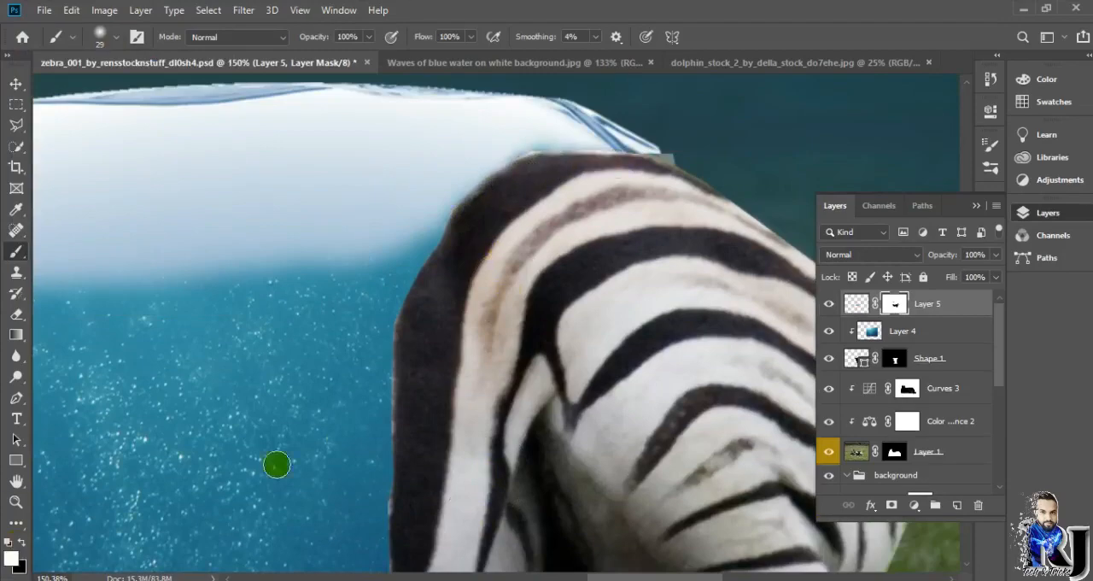
scroll(522, 148, "down", 5)
scroll(464, 349, "up", 1)
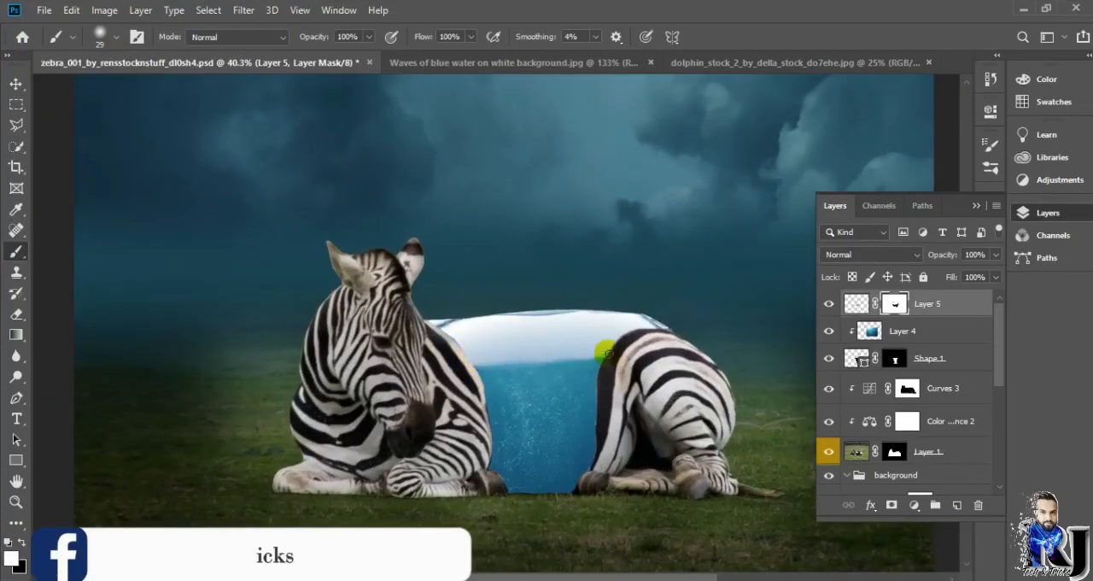
Step: Smooth the zebra's rump outline on Layer 1 where it meets the wave
left_click(625, 361)
left_click(662, 346, "ctrl")
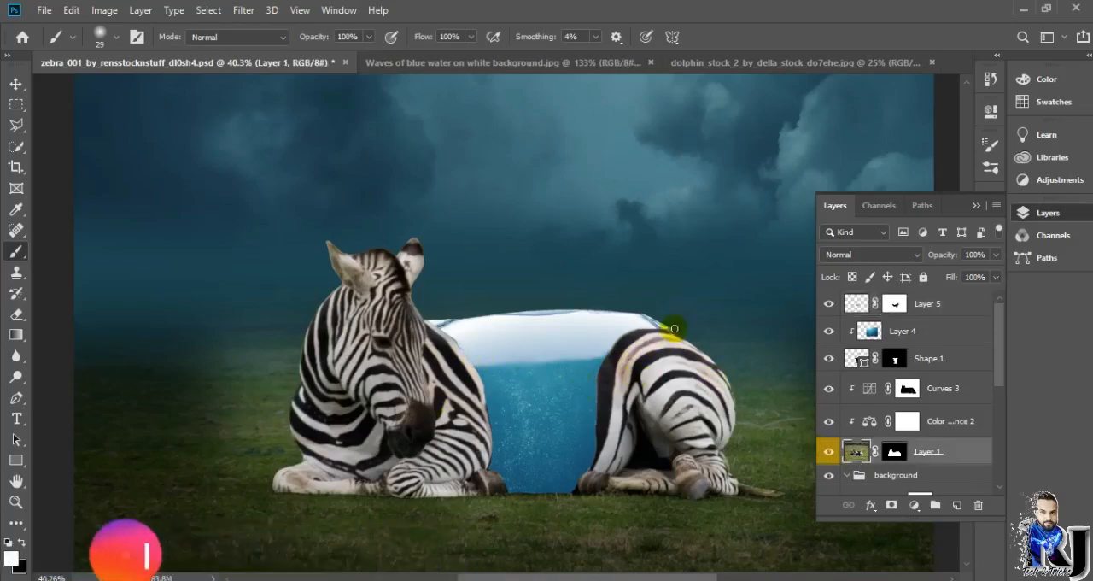
scroll(711, 333, "up", 2)
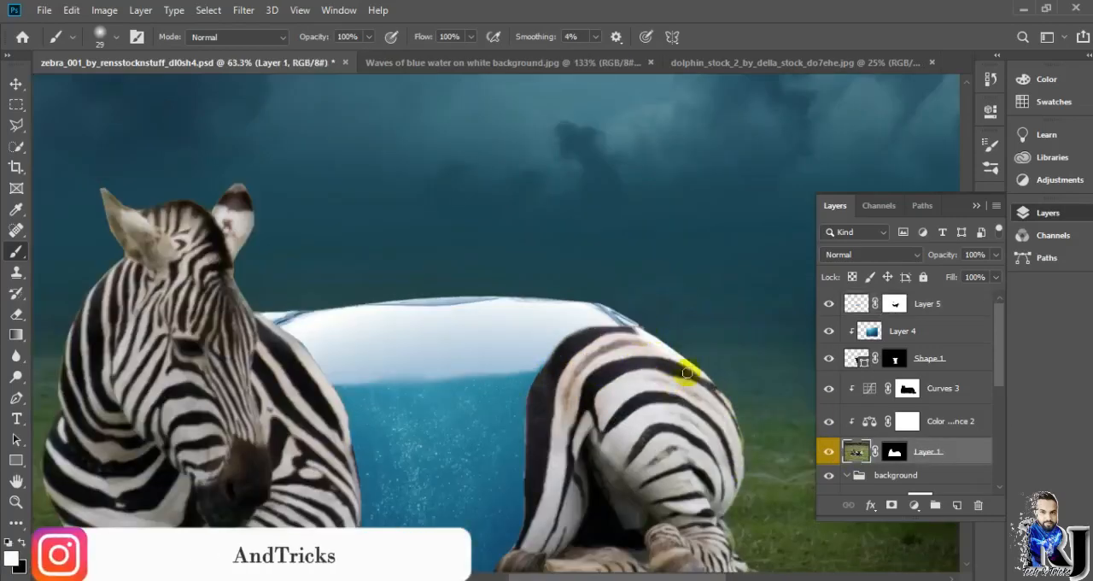
scroll(760, 393, "down", 3)
scroll(552, 391, "up", 2)
left_click(756, 90)
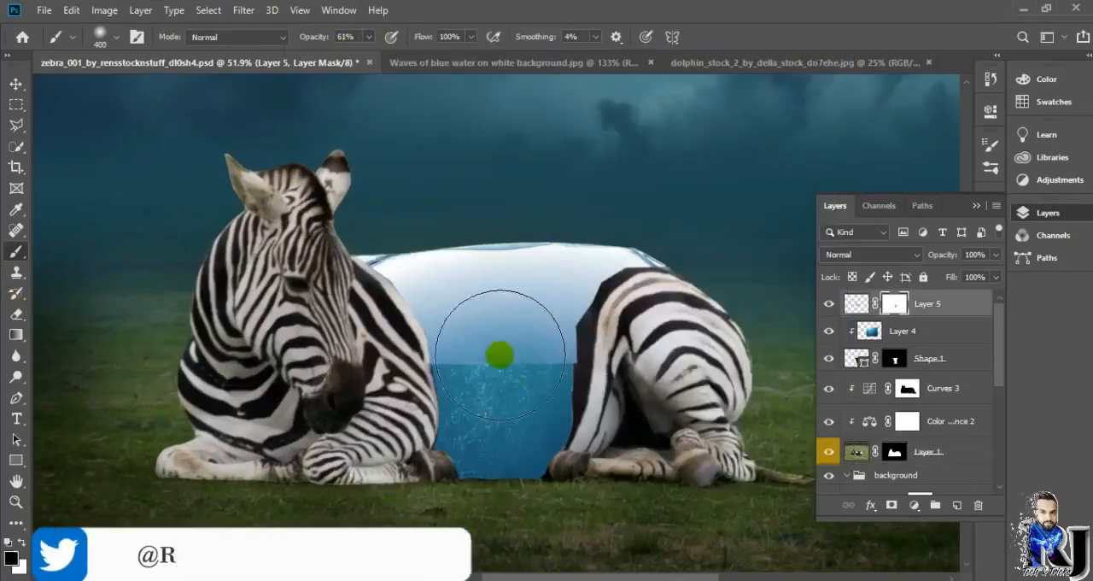
mouse_move(500, 353)
left_mouse_down()
mouse_move(530, 390)
mouse_move(574, 363)
mouse_move(436, 384)
mouse_move(614, 351)
mouse_move(634, 332)
mouse_move(606, 349)
mouse_move(371, 343)
mouse_move(681, 395)
mouse_move(575, 433)
mouse_move(744, 402)
left_mouse_up()
scroll(555, 367, "down", 1)
Step: Soften the wave's blend into the blue water by painting its mask with a 102 px brush at 61% opacity
key("x")
left_click(117, 37)
left_click(121, 87)
left_click_drag(581, 257, 528, 251)
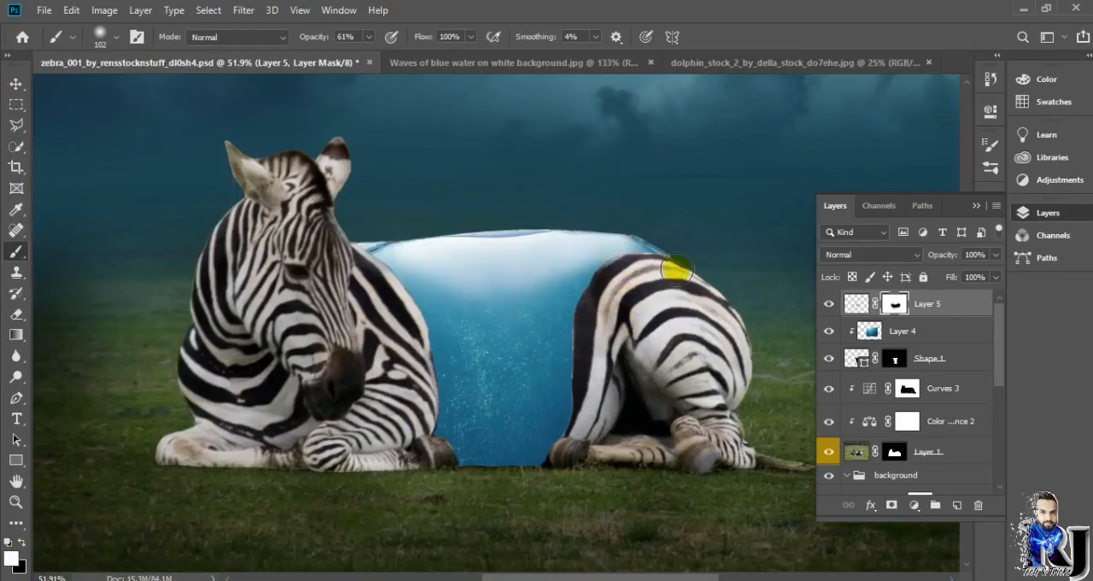
scroll(635, 274, "down", 2)
Step: Crop the dolphin photo to remove the white borders and the watermark
left_click(684, 62)
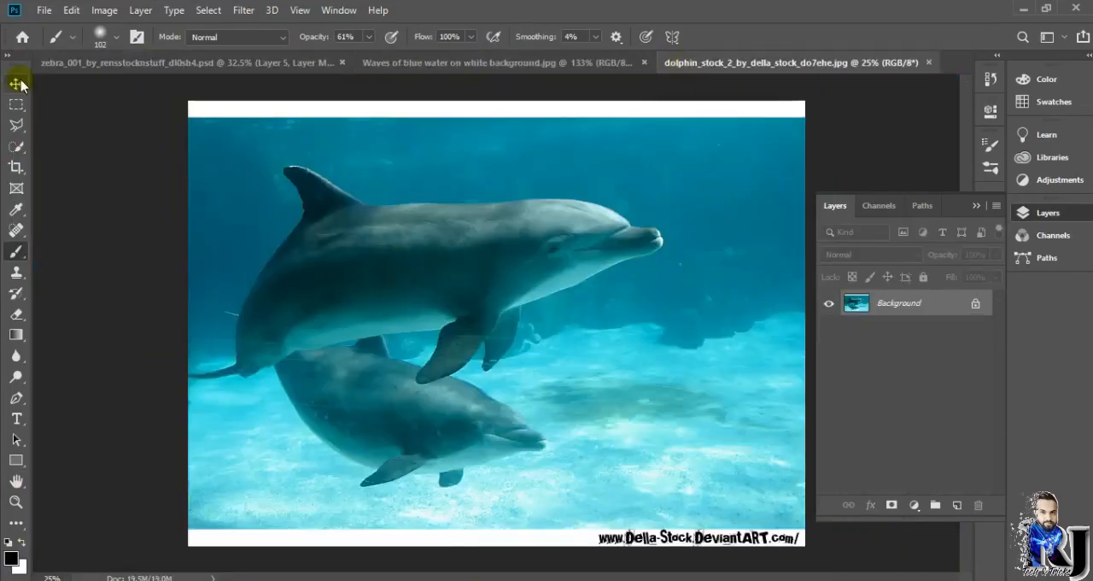
left_click(16, 168)
left_click_drag(804, 103, 752, 129)
left_click_drag(752, 519, 765, 498)
key("Return")
Step: Bring the cropped dolphin photo into the zebra composition and scale it down over the torso
left_click(17, 84)
mouse_move(444, 257)
left_mouse_down()
mouse_move(225, 68)
mouse_move(436, 274)
left_mouse_up()
scroll(512, 277, "down", 4)
left_click_drag(644, 240, 503, 337)
left_click_drag(479, 373, 569, 334)
Step: Shrink the dolphin layer further and flip it horizontally so the dolphins face the zebra's head
scroll(546, 333, "up", 4)
left_click_drag(713, 493, 622, 433)
left_click_drag(535, 356, 583, 398)
right_click(583, 396)
left_click(647, 374)
key("Return")
Step: Clip the dolphin layer to the torso shape beneath the wave layer and resize it to show both dolphins inside
key("ctrl+alt+g")
left_click_drag(856, 309, 878, 330)
left_click_drag(671, 476, 572, 412)
scroll(620, 404, "up", 5)
left_click_drag(516, 384, 602, 445)
left_click_drag(623, 303, 465, 342)
left_click_drag(466, 444, 494, 370)
left_click_drag(537, 402, 636, 506)
left_click_drag(488, 390, 508, 410)
key("Return")
Step: Mask the dolphin layer and blend its edges into the underwater image with a 102 px brush at 61% opacity
left_click(753, 298)
scroll(918, 346, "up", 5)
left_click(907, 331)
key("b")
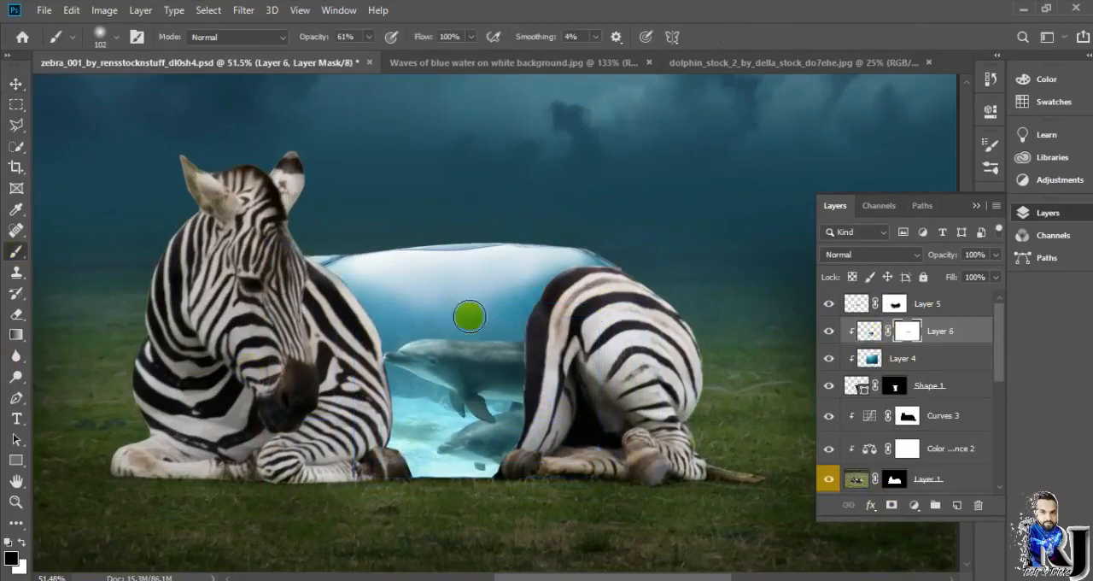
mouse_move(457, 430)
left_mouse_down()
mouse_move(466, 464)
mouse_move(411, 406)
left_mouse_up()
key("ctrl+z")
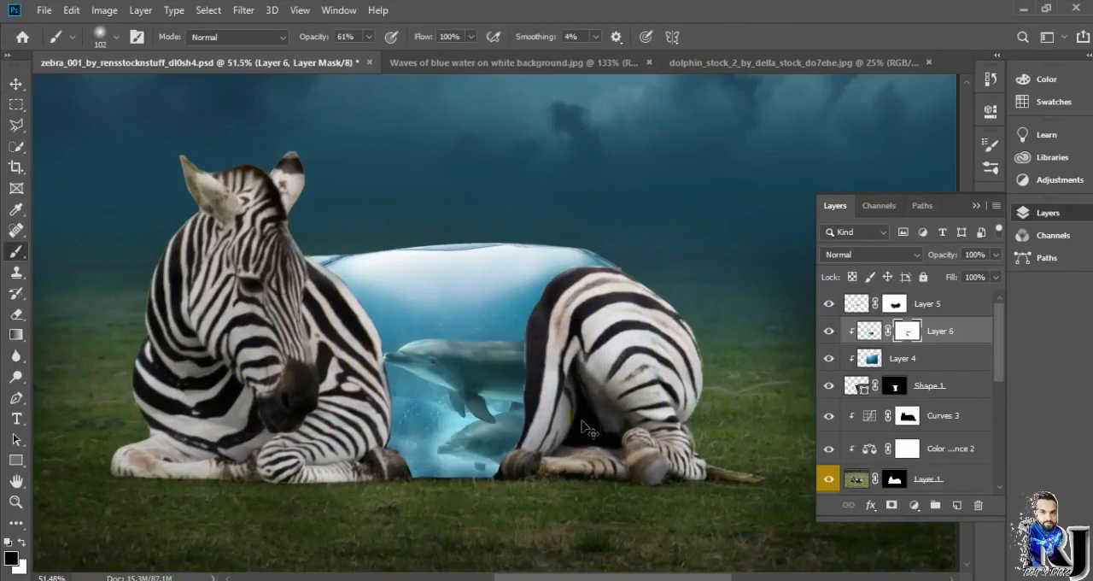
scroll(521, 485, "up", 3)
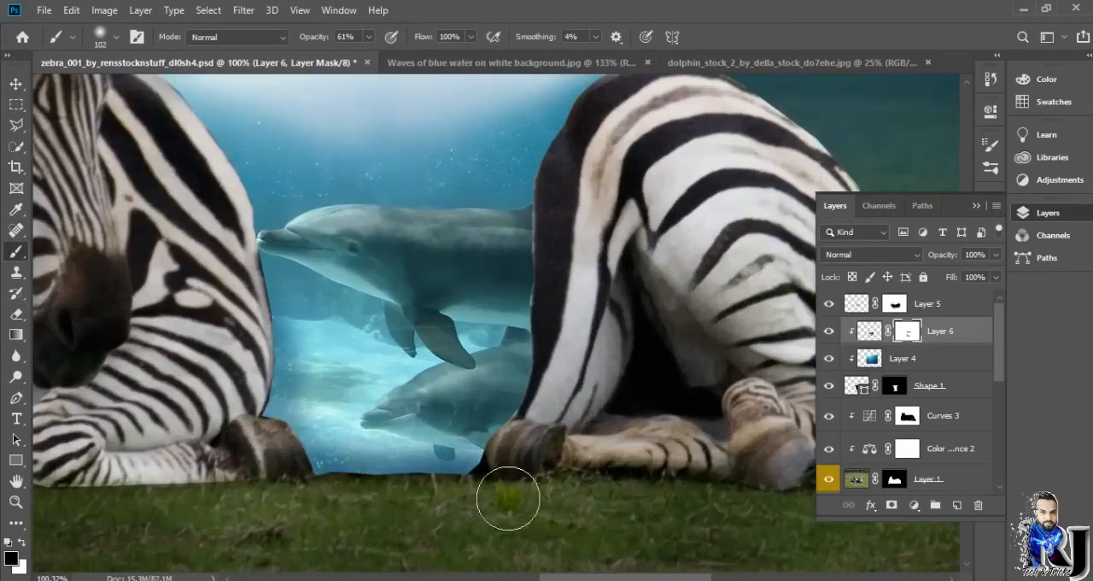
scroll(588, 446, "down", 4)
Step: Bring up the ship PNG image and reorder the open documents so the zebra file sits right after it
left_click(775, 64)
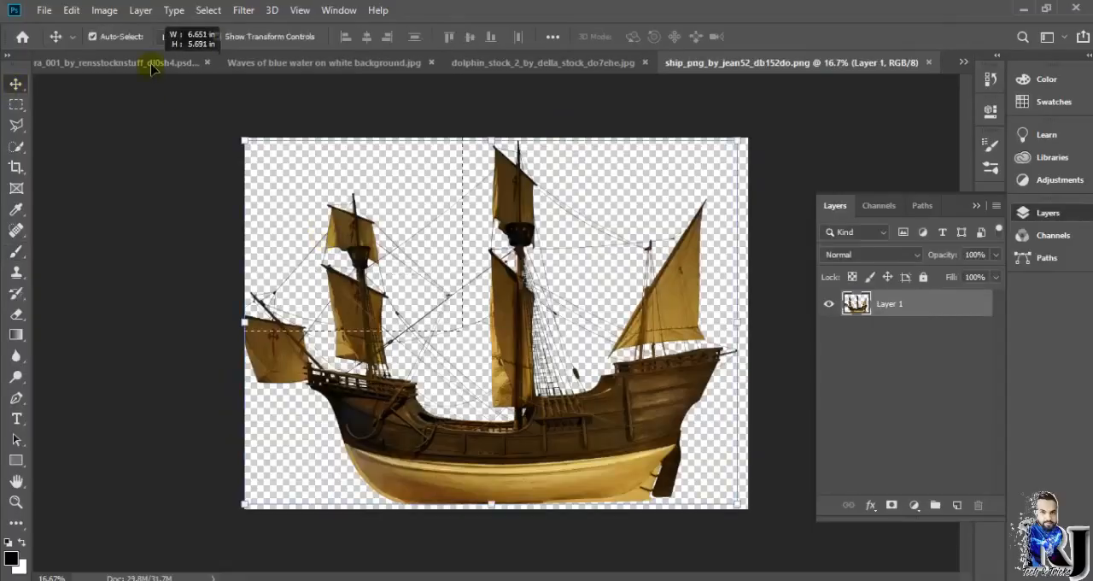
left_click(154, 63)
left_click_drag(154, 63, 666, 109)
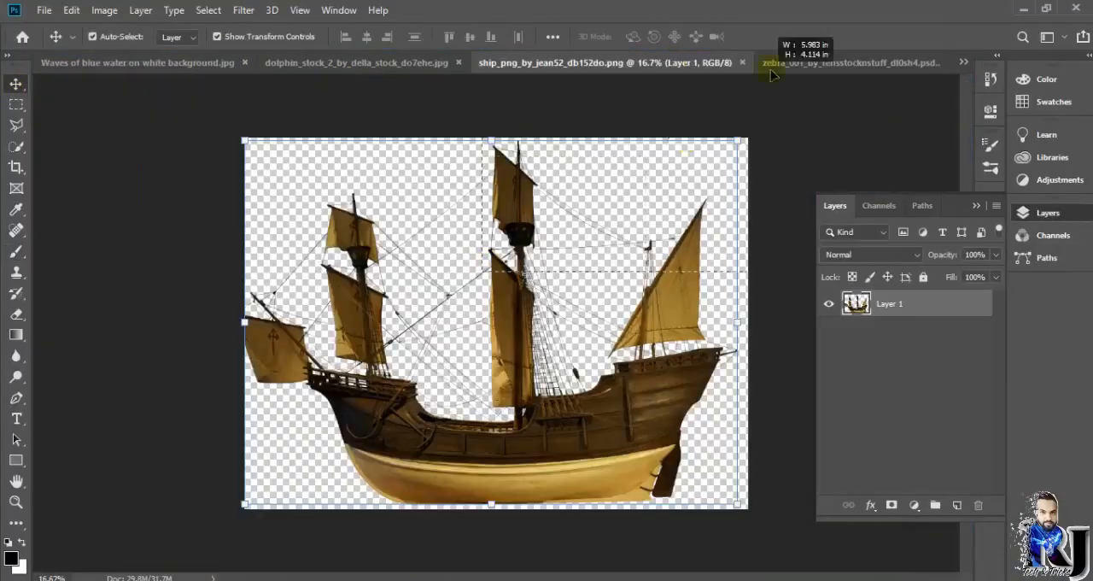
left_click(16, 83)
key("c")
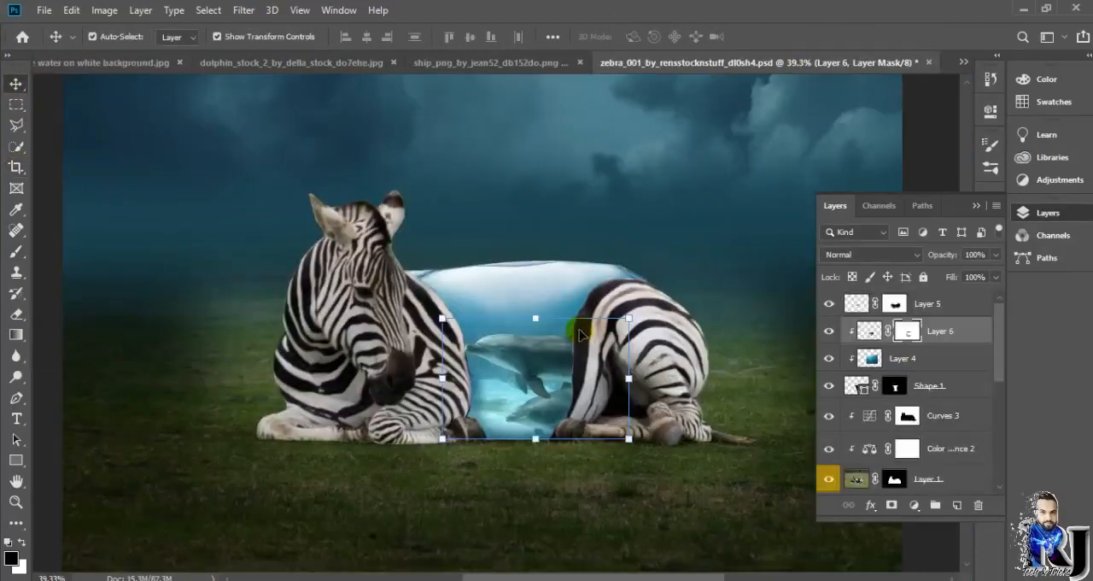
left_click(580, 335)
Step: Add a Color Balance adjustment clipped above the dolphin layer, with midtones at +17 red and +43 blue
left_click(929, 305)
left_click(923, 358)
left_click(908, 331)
left_click(914, 505)
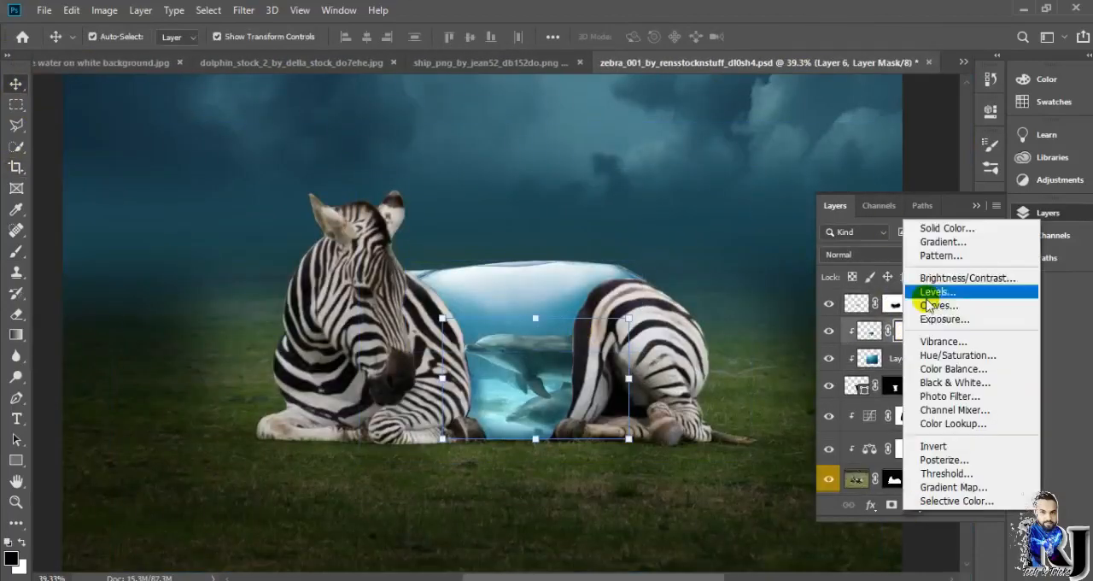
left_click(952, 368)
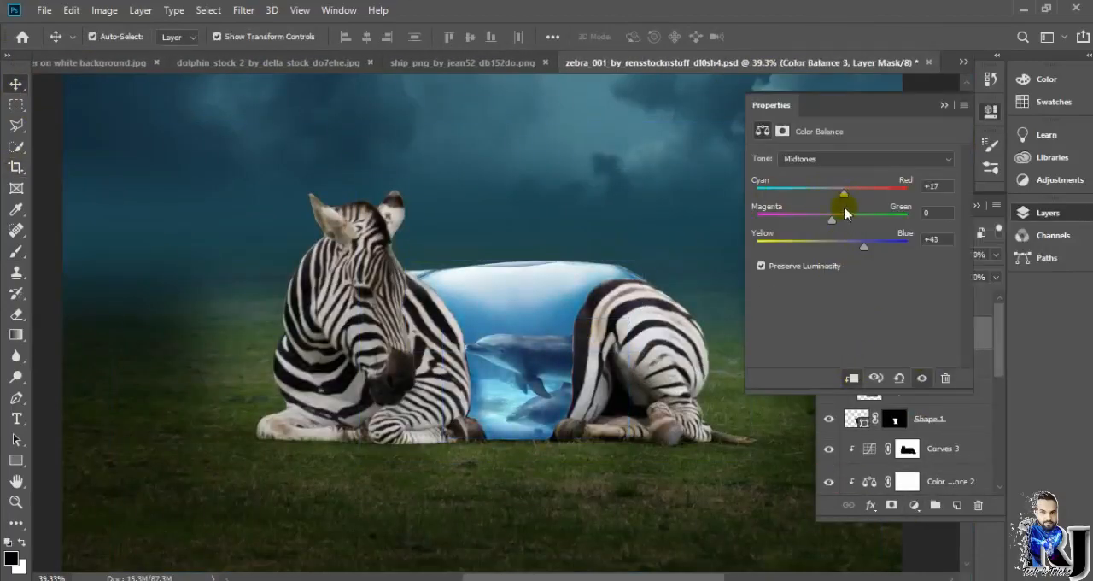
left_click(945, 105)
Step: Transform the torso shape (Shape 1) to bring its upper edge in line with the wave
scroll(695, 353, "down", 6)
scroll(589, 328, "up", 14)
left_click(860, 422)
left_click(868, 366)
left_click(871, 334)
left_click(893, 420)
mouse_move(537, 235)
left_mouse_down()
mouse_move(566, 237)
mouse_move(551, 246)
left_mouse_up()
key("Return")
Step: Distort the upper corners of the torso shape so it stays tucked under the wave at the shoulder and rump
scroll(565, 244, "down", 3)
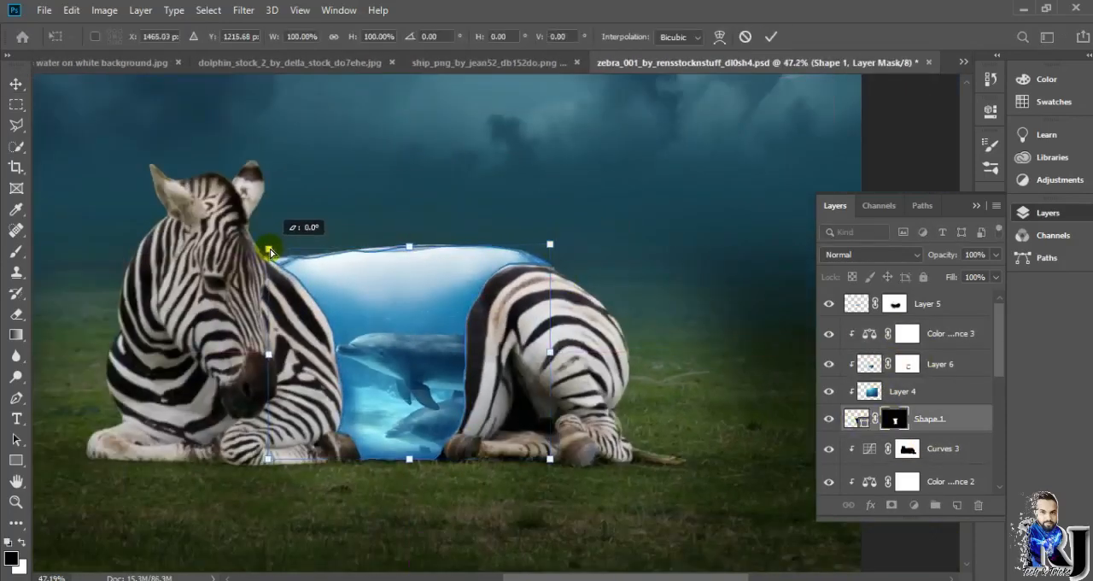
scroll(623, 208, "up", 3)
mouse_move(507, 263)
left_mouse_down()
mouse_move(522, 270)
mouse_move(514, 273)
left_mouse_up()
left_click_drag(512, 324, 513, 328)
left_click_drag(49, 268, 49, 261)
key("Return")
left_click(667, 257)
scroll(679, 324, "down", 7)
scroll(665, 278, "up", 7)
scroll(940, 390, "up", 5)
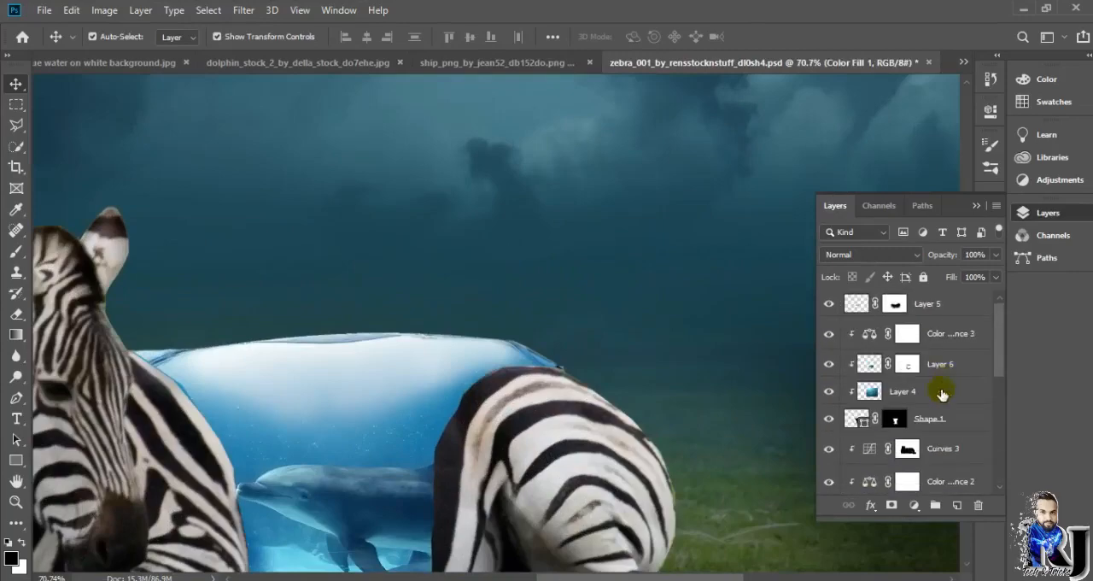
Step: Fade the upper part of the dolphin layer by painting its mask across the wave area
left_click(907, 365)
left_click(16, 252)
left_click_drag(192, 343, 513, 341)
scroll(512, 342, "down", 11)
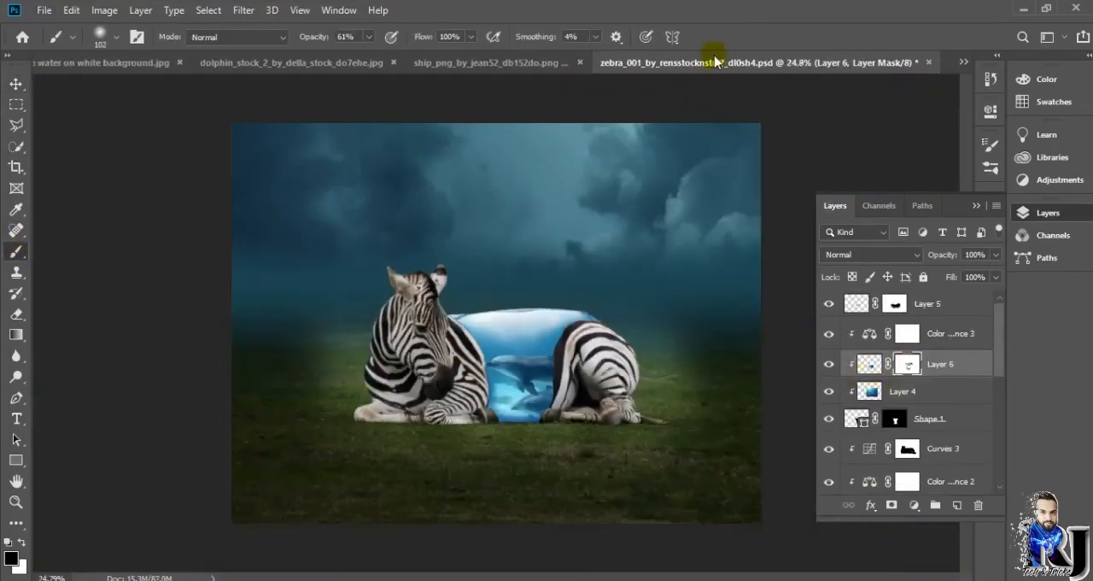
Step: Place the ship in the zebra composition and close the ship image
left_click_drag(512, 62, 808, 152)
left_click(16, 84)
left_click_drag(761, 410, 368, 324)
key("ctrl+w")
Step: Move the ship layer to the top of the layer stack, scaling it to 30.53% and tilting it -3.11° in the sky
left_click_drag(288, 488, 596, 261)
left_click_drag(647, 213, 433, 337)
key("Return")
left_click_drag(895, 369, 896, 293)
left_click_drag(812, 381, 515, 162)
left_click_drag(470, 128, 490, 172)
left_click_drag(578, 173, 578, 167)
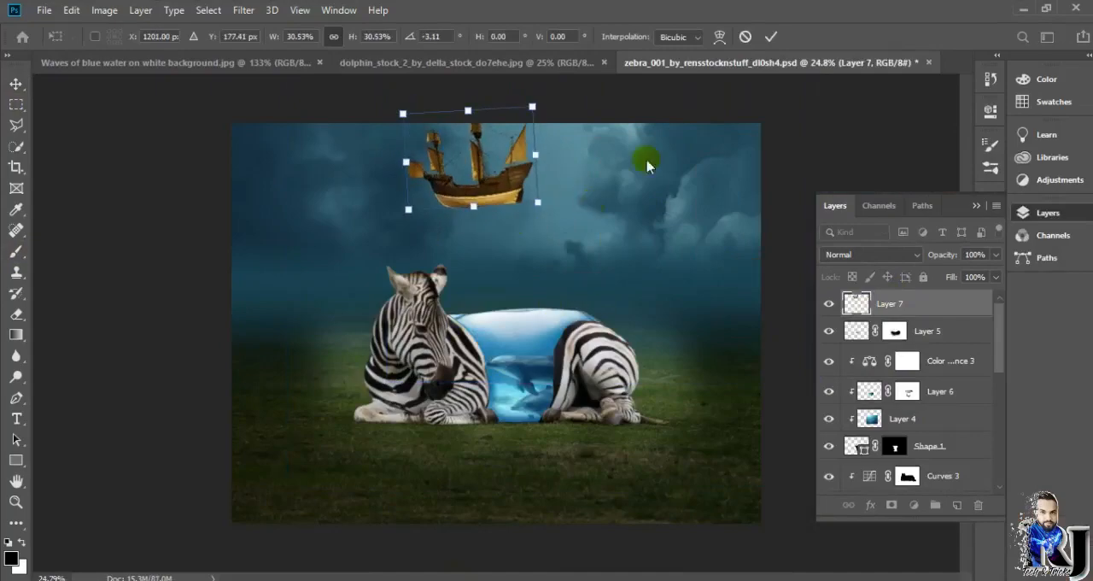
Step: Set the ship on the wave's surface, scaled down to about 10.99% and rotated to 0.68°
left_click_drag(474, 167, 518, 249)
left_click_drag(580, 194, 486, 301)
scroll(539, 302, "up", 9)
scroll(513, 299, "left", 1)
scroll(559, 297, "up", 12)
left_click_drag(575, 209, 639, 162)
left_click_drag(638, 386, 669, 408)
left_click_drag(600, 339, 589, 331)
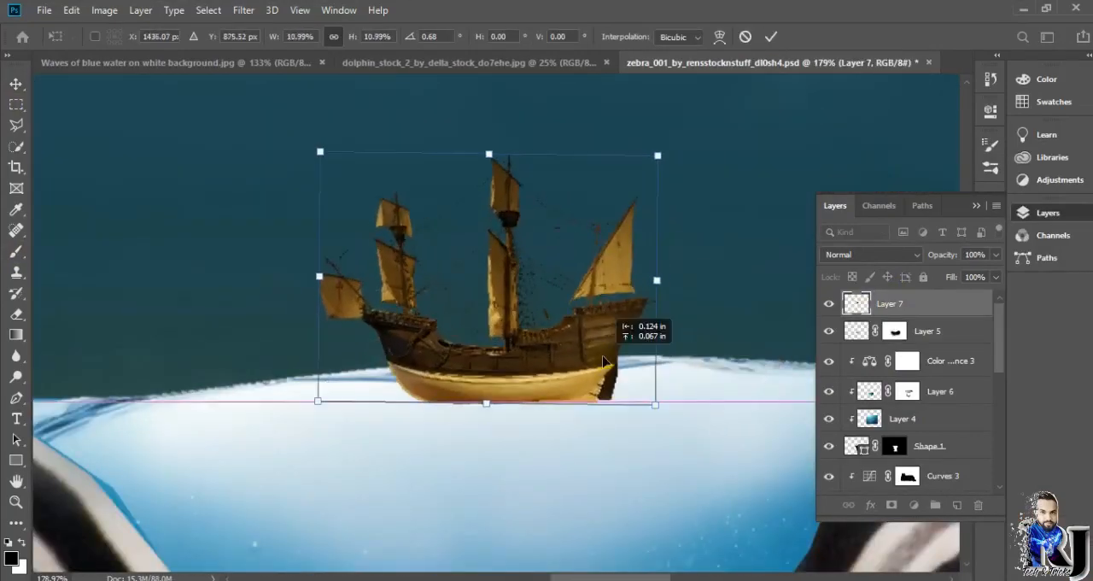
Step: Scale the ship down to 9.54%, center it on the water surface of the zebra's torso, and apply the transform
scroll(589, 332, "down", 13)
left_click_drag(509, 278, 464, 244)
left_click_drag(608, 350, 634, 364)
left_click_drag(564, 340, 571, 323)
left_click_drag(635, 227, 558, 282)
left_click_drag(537, 314, 567, 318)
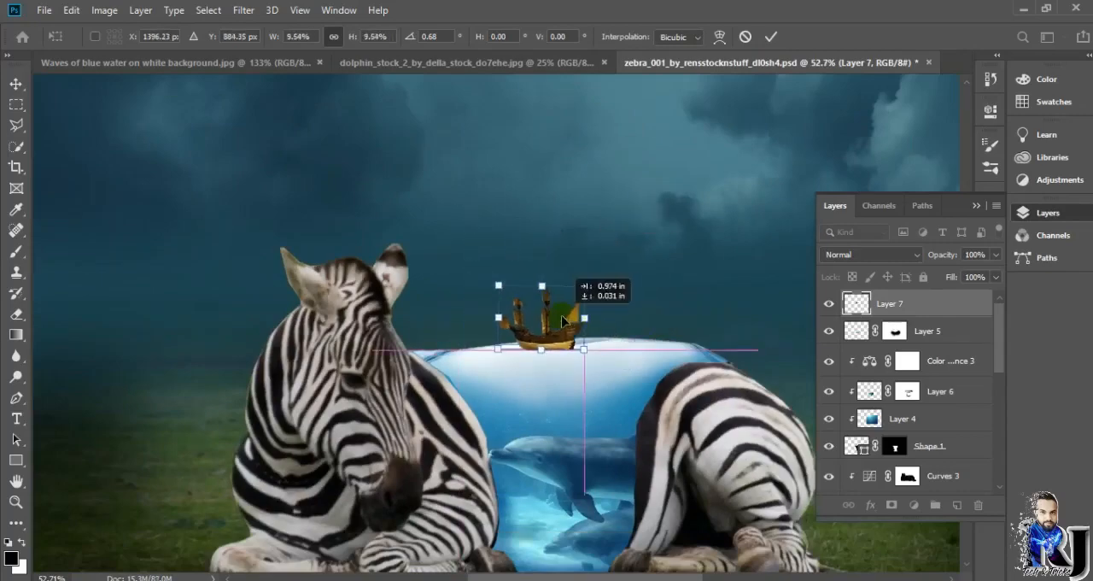
key("Return")
left_click(734, 262)
Step: Add a layer mask to the ship and fade the bottom of its hull into the water with a 61% opacity brush
left_click(547, 335)
left_click(892, 505)
key("b")
scroll(627, 346, "up", 8)
left_click_drag(469, 385, 386, 374)
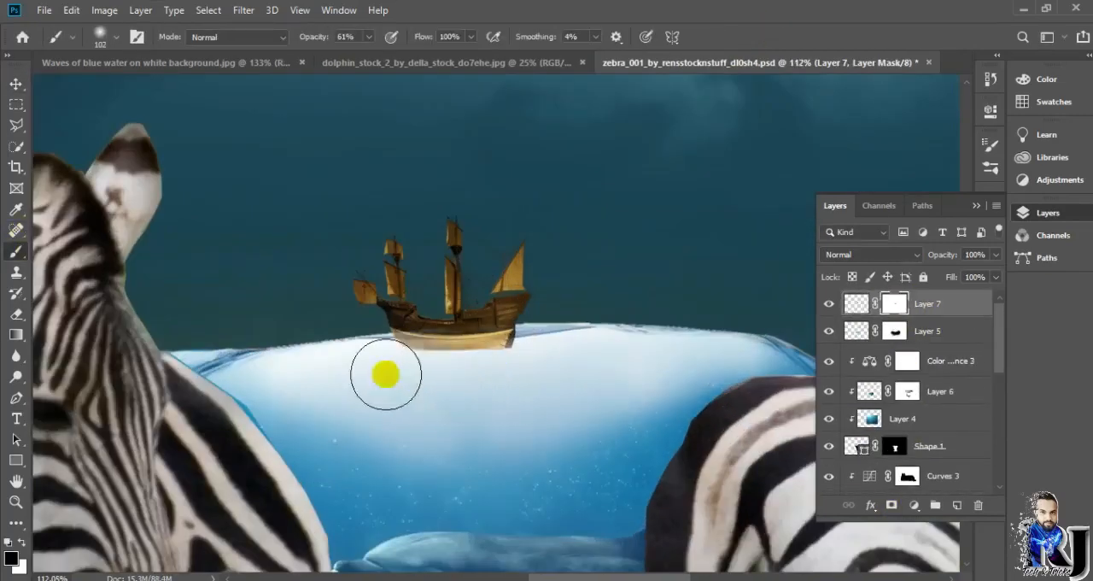
scroll(388, 373, "down", 6)
Step: Enlarge the masked ship slightly on the water surface and apply the transform
left_click(857, 303)
key("ctrl+t")
left_click_drag(694, 342, 708, 319)
left_click(771, 37)
scroll(723, 213, "down", 2)
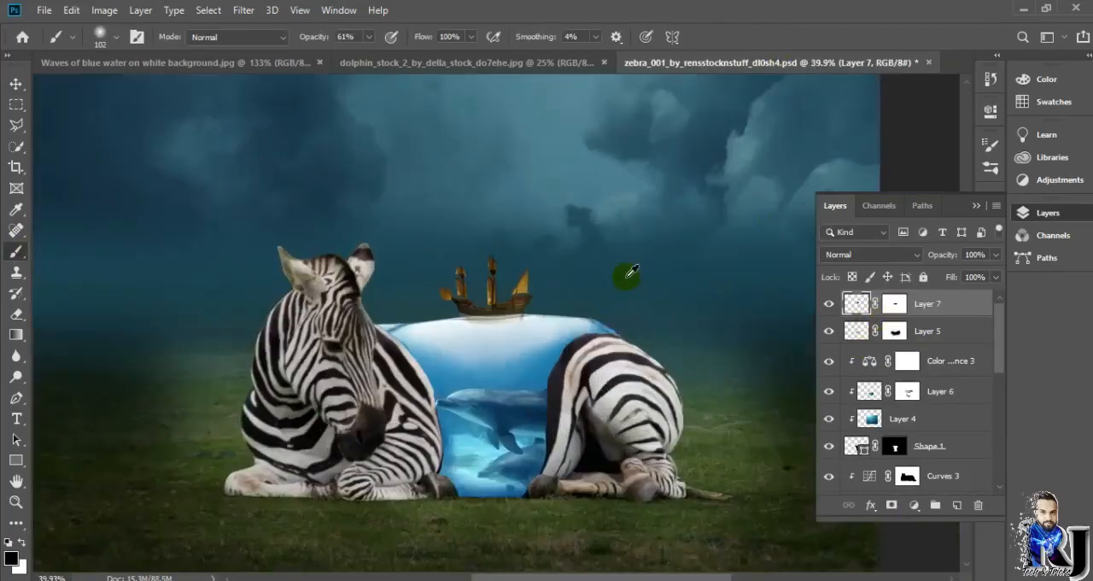
Step: Add a clipped Hue/Saturation adjustment above Layer 6 and shift the underwater scene's hue toward a deeper blue
left_click(893, 305)
left_click(870, 392)
key("v")
left_click(914, 505)
left_click(946, 349)
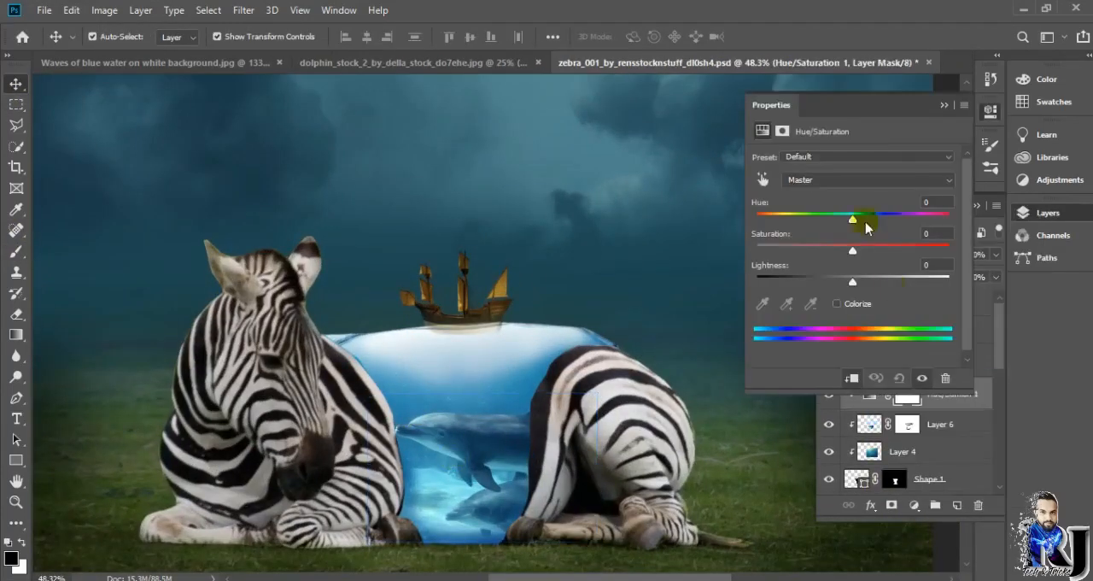
left_click_drag(852, 220, 878, 221)
left_click_drag(853, 282, 894, 252)
left_click_drag(876, 221, 867, 224)
left_click(945, 105)
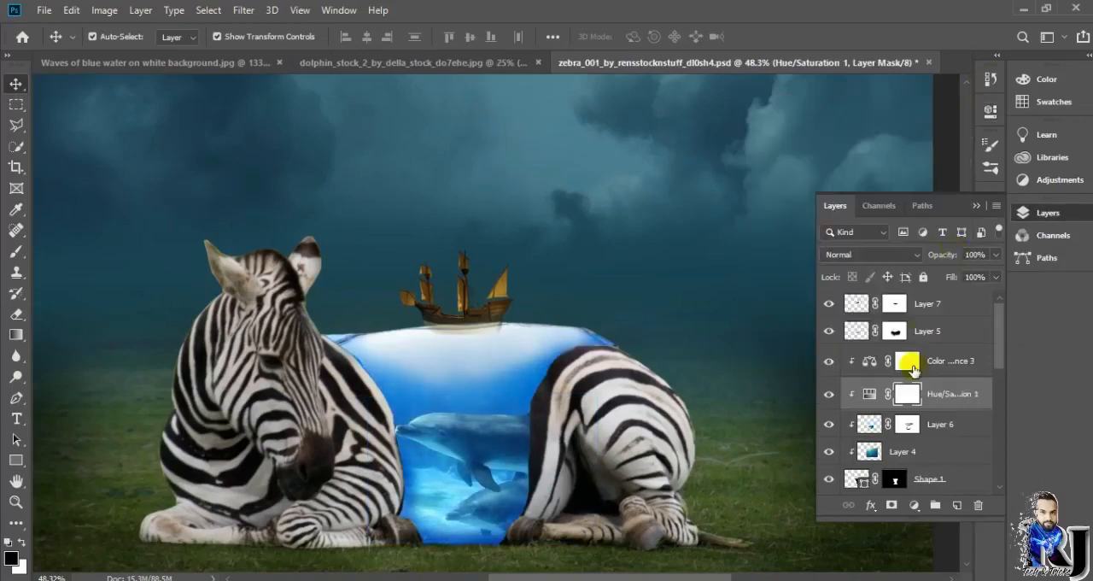
Step: Add a Curves adjustment above Layer 5 and pull its white point inward to brighten the highlights
left_click(896, 331)
left_click(914, 505)
left_click(933, 303)
mouse_move(949, 198)
left_mouse_down()
mouse_move(957, 233)
mouse_move(937, 191)
left_mouse_up()
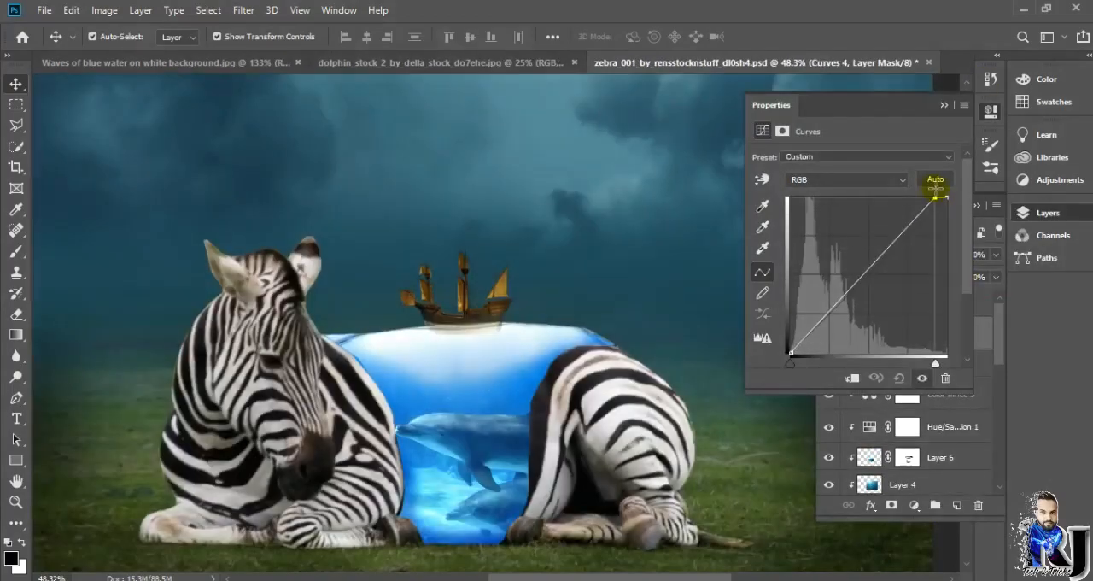
left_click(945, 105)
Step: Stamp all visible layers into a new merged layer at the top of the stack and fit the image on screen
left_click(858, 304)
key("ctrl+0")
key("ctrl+shift+alt+e")
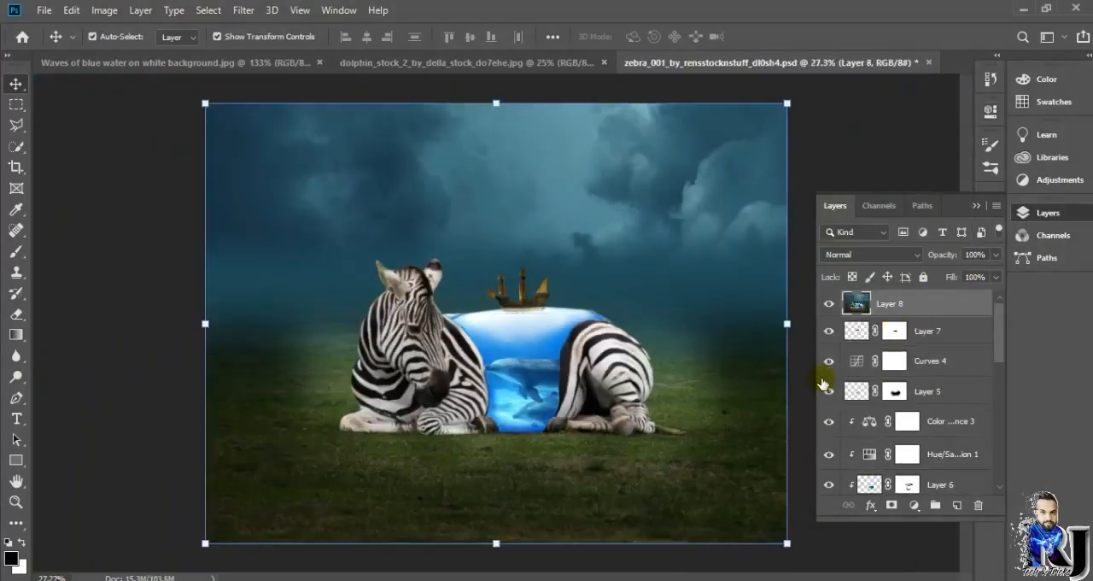
Step: Add a Vibrance adjustment above the merged layer, raising the vibrance and lowering the saturation
left_click(914, 505)
left_click(939, 336)
left_click_drag(852, 174, 944, 196)
left_click_drag(852, 205, 805, 219)
left_click(943, 104)
Step: Try a clipped Color Balance adjustment with midtones at -48 cyan-red, -17 magenta-green and +34 yellow-blue
left_click(914, 505)
left_click(939, 370)
left_click_drag(832, 246, 872, 248)
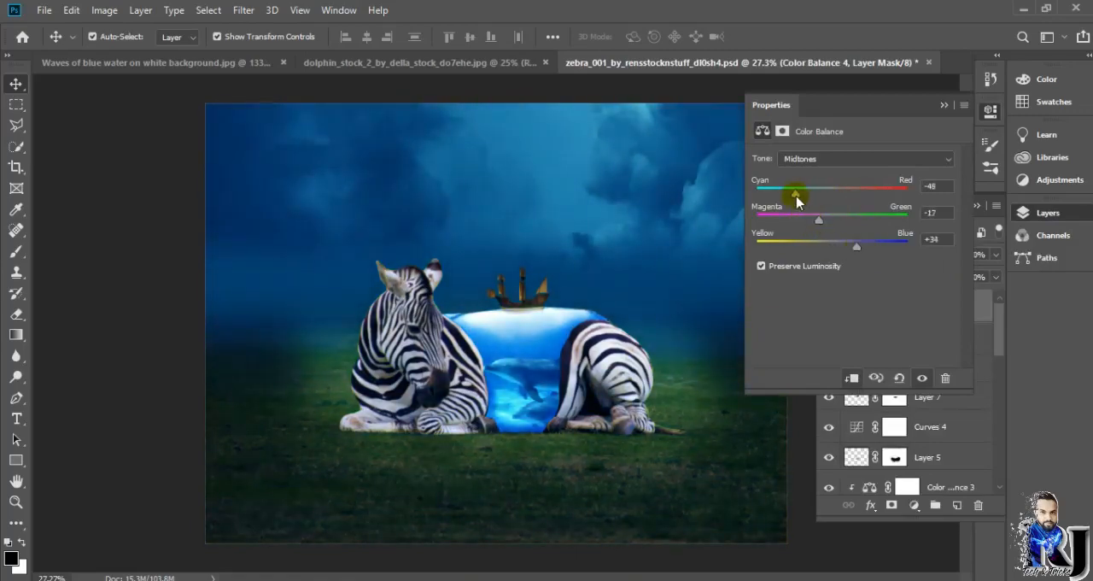
left_click(943, 104)
Step: Try a Brightness/Contrast adjustment with brightness 43 and contrast 45, then delete it
left_click(914, 505)
left_click(916, 159)
left_click_drag(853, 203, 880, 203)
left_click_drag(863, 231, 895, 234)
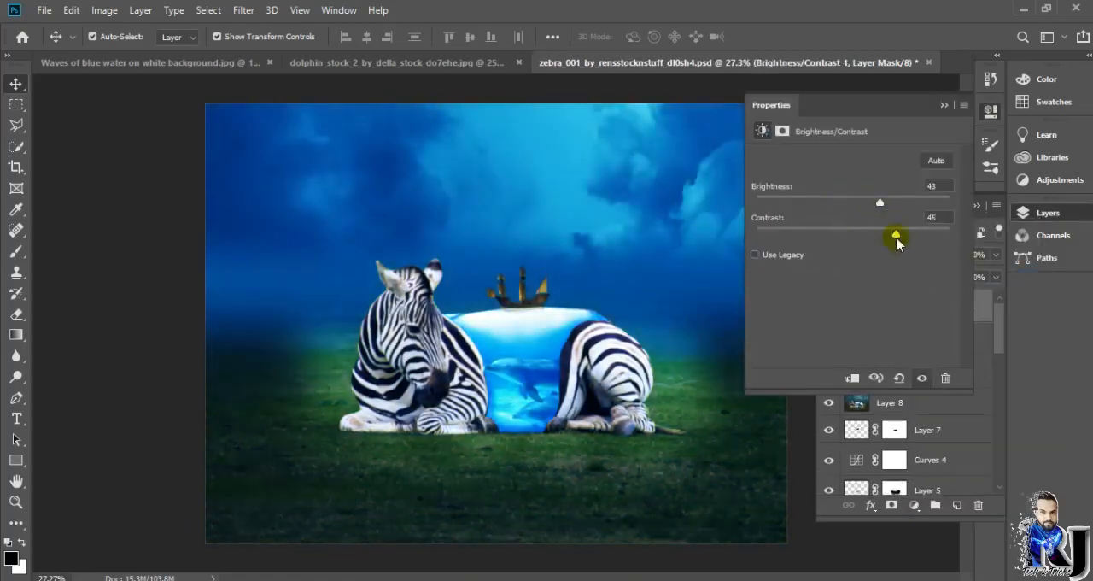
left_click(931, 165)
left_click(945, 378)
left_click(468, 234)
left_click(944, 105)
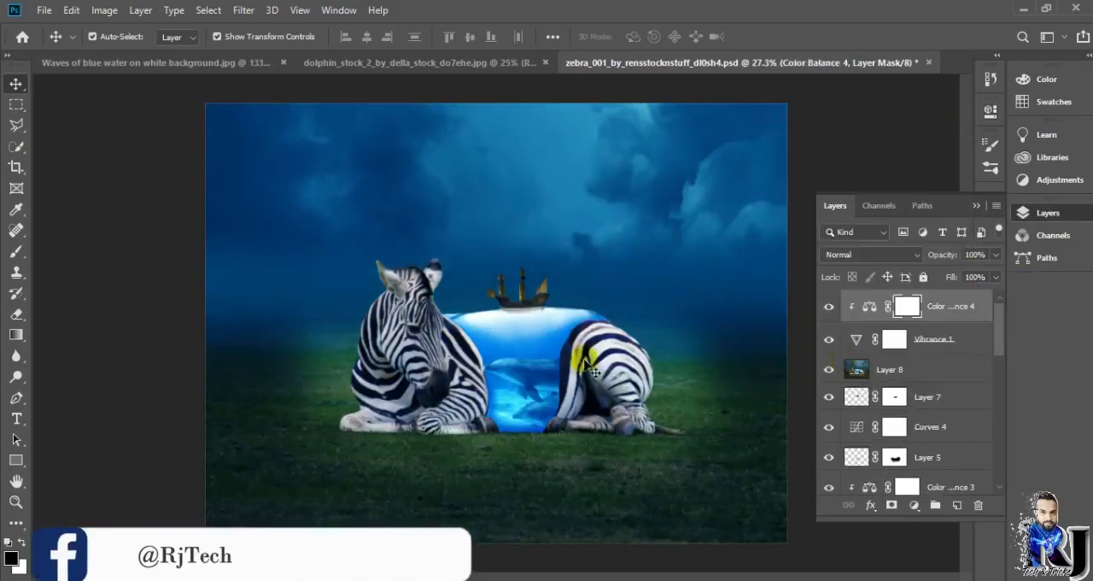
Step: Try Camera Raw on the Color Balance mask with exposure -0.66, contrast +5, highlights -37, whites +21, blacks -27, clarity +30 and dehaze -3
scroll(515, 382, "up", 20)
scroll(759, 413, "down", 19)
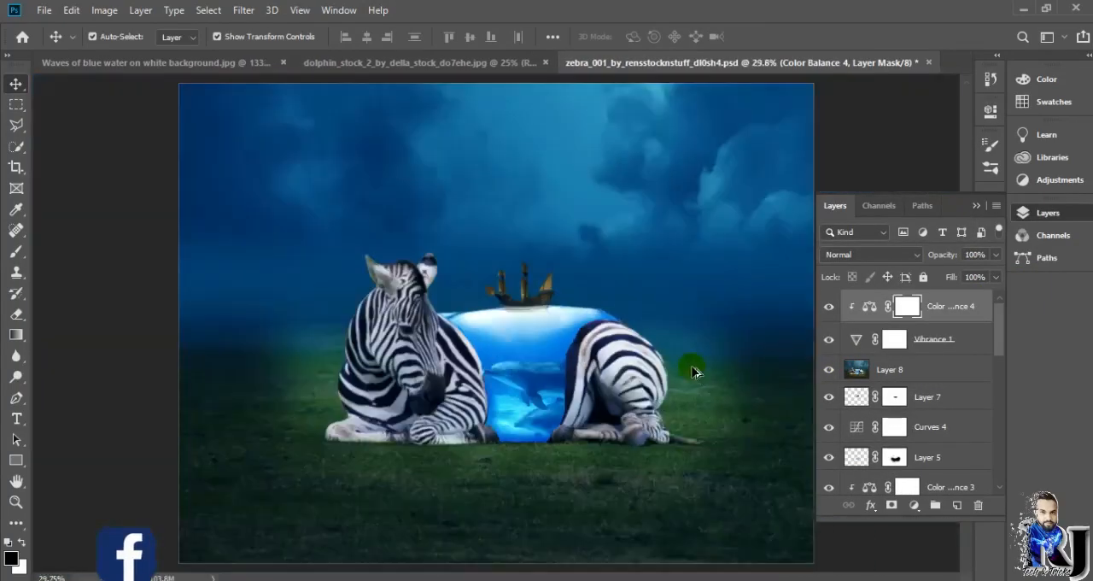
left_click(914, 504)
left_click(245, 11)
left_click(277, 100)
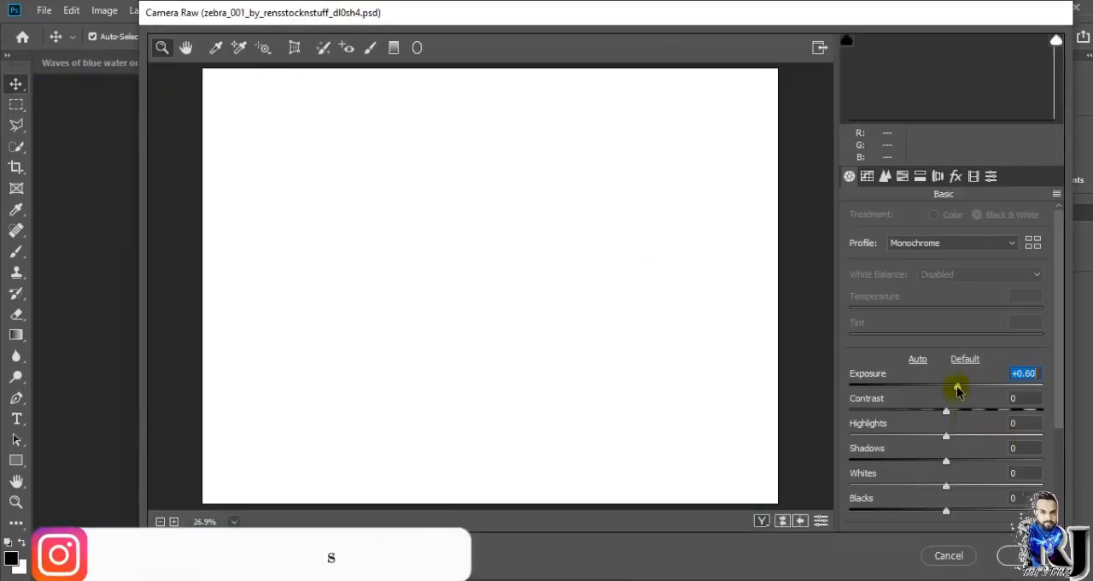
left_click_drag(958, 389, 941, 389)
scroll(952, 376, "down", 3)
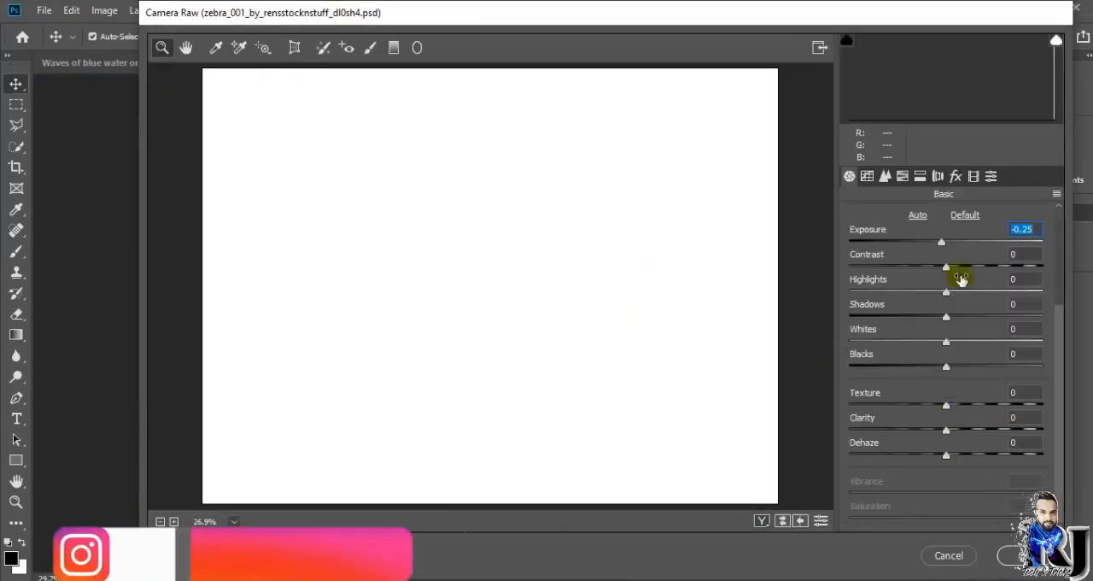
left_click_drag(947, 292, 973, 293)
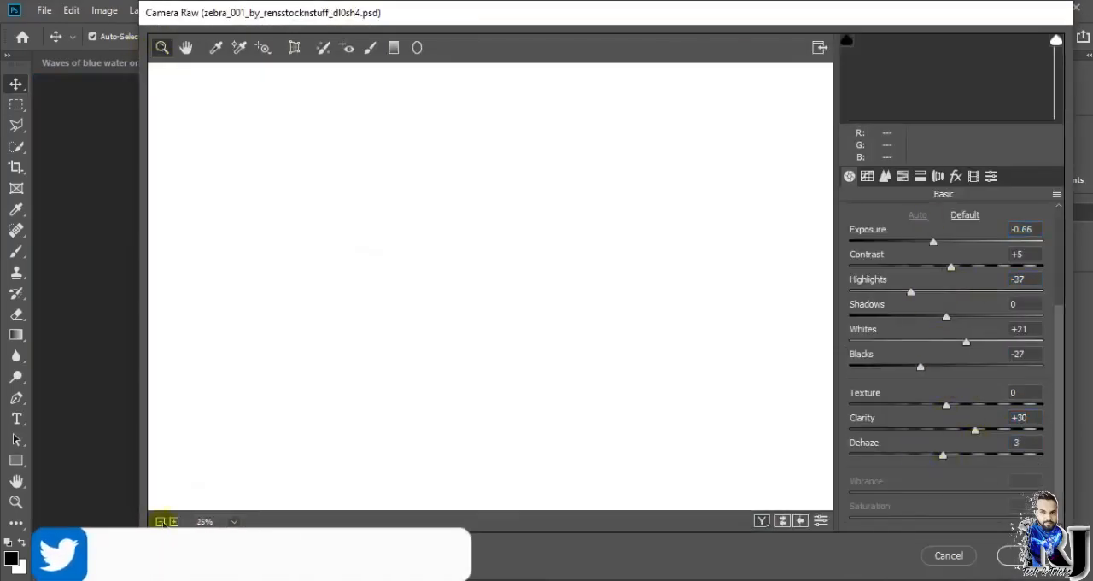
key("Return")
Step: Apply the Camera Raw filter to merged Layer 8 with a warmer temperature and lower exposure for a darker mood
left_click(243, 10)
left_click(274, 108)
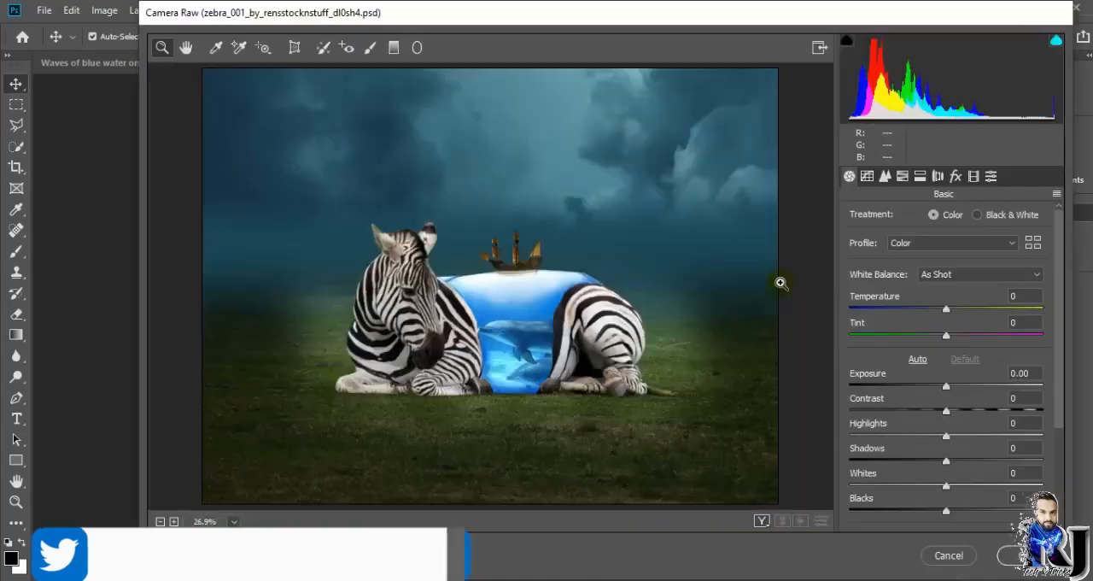
left_click_drag(945, 308, 965, 309)
left_click_drag(929, 346, 940, 337)
left_click_drag(946, 387, 900, 441)
left_click_drag(946, 485, 935, 508)
left_click(1012, 555)
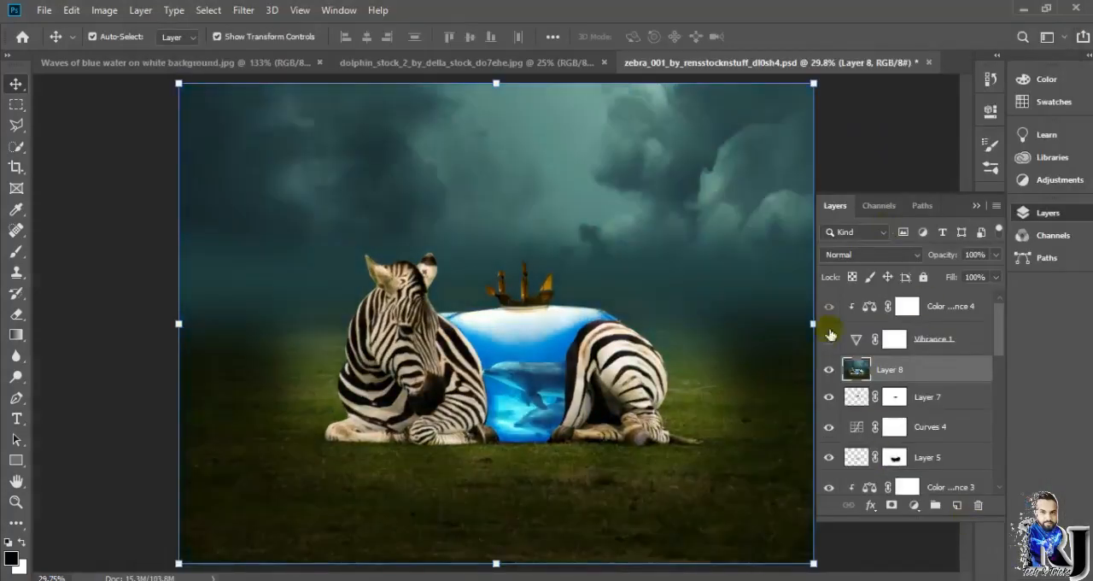
Step: Hide and delete the Color Balance adjustment above the Vibrance layer
left_click(830, 307)
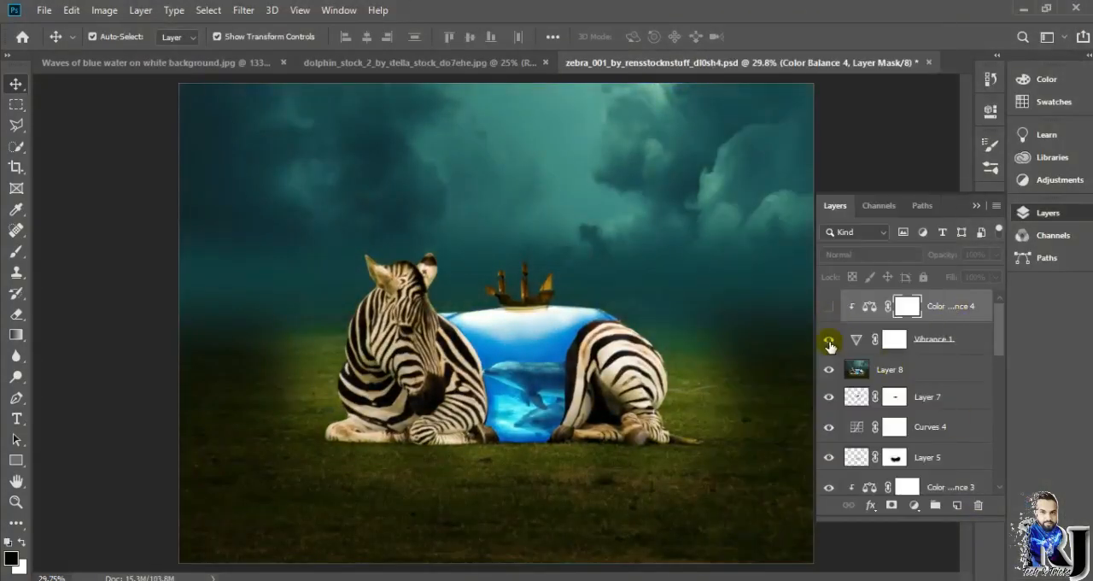
left_click(829, 306)
left_click(862, 254)
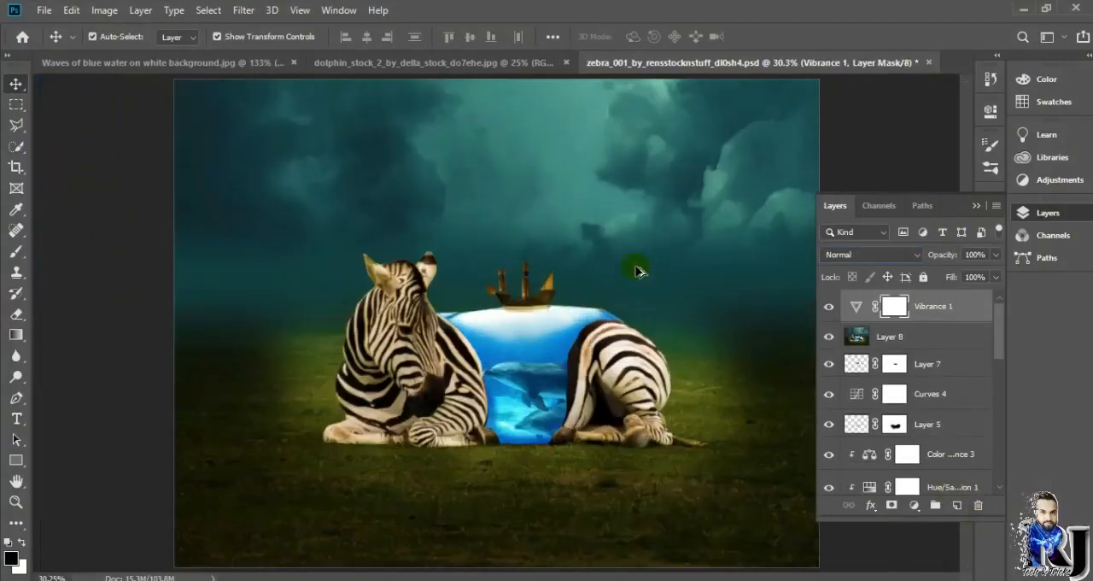
Step: Save the layered zebra composition as a Photoshop PSD file
left_click(43, 11)
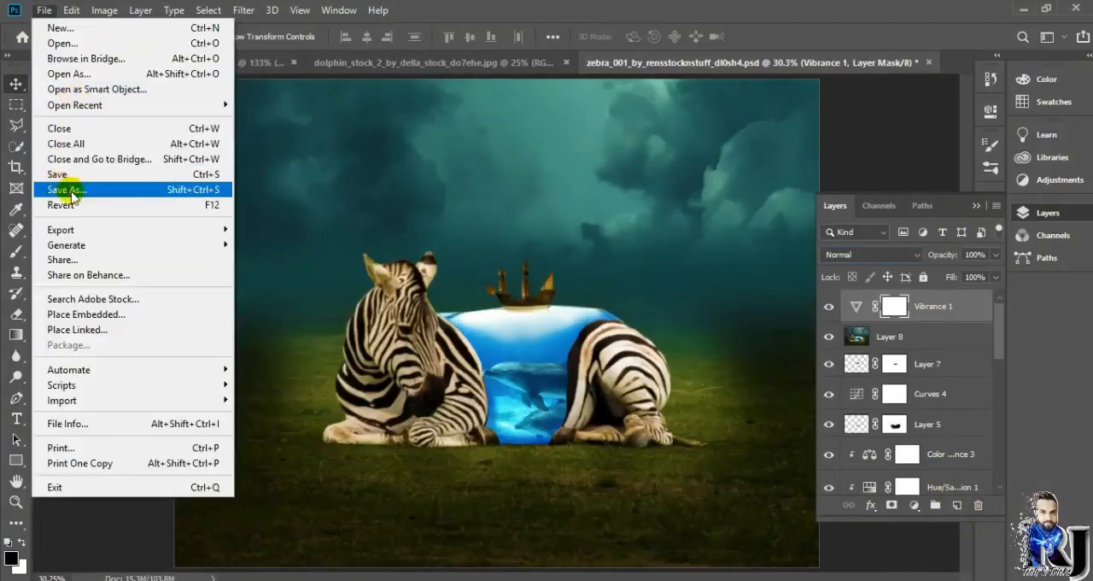
left_click(70, 189)
left_click(175, 432)
left_click(175, 161)
left_click(962, 560)
left_click(725, 157)
Step: Save a copy of the zebra composition in a different file format under the name zd
left_click(43, 10)
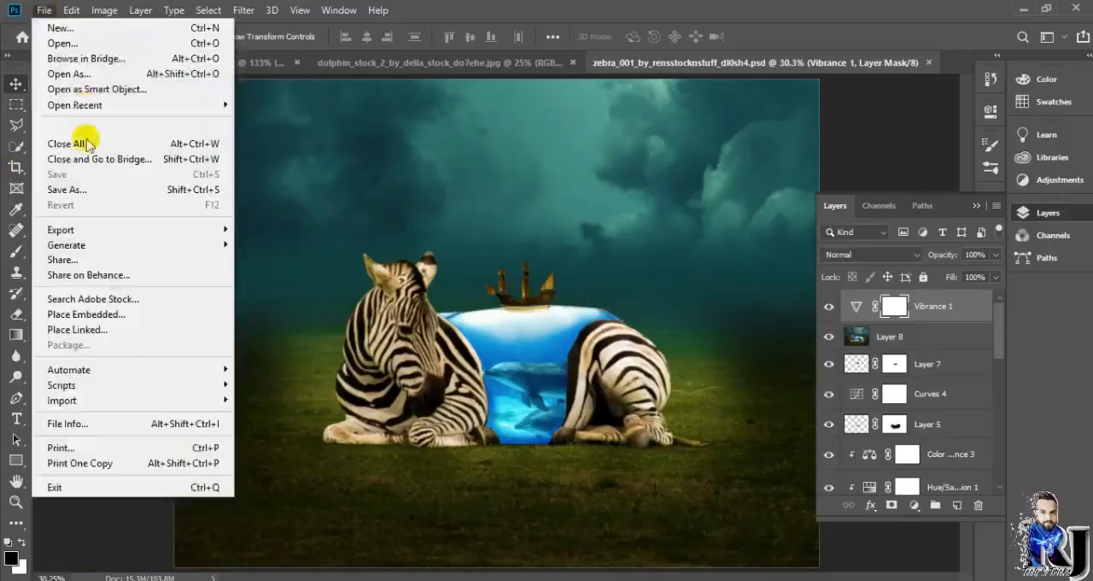
left_click(70, 189)
left_click(175, 432)
left_click(200, 270)
left_click(961, 559)
left_click(671, 300)
left_click_drag(285, 411, 118, 411)
type("zd")
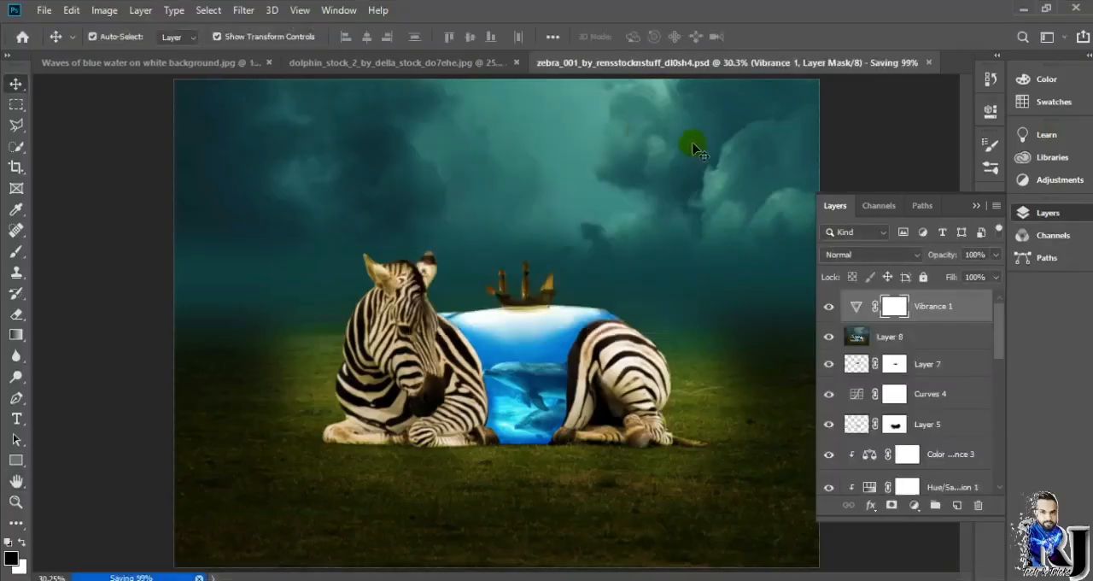